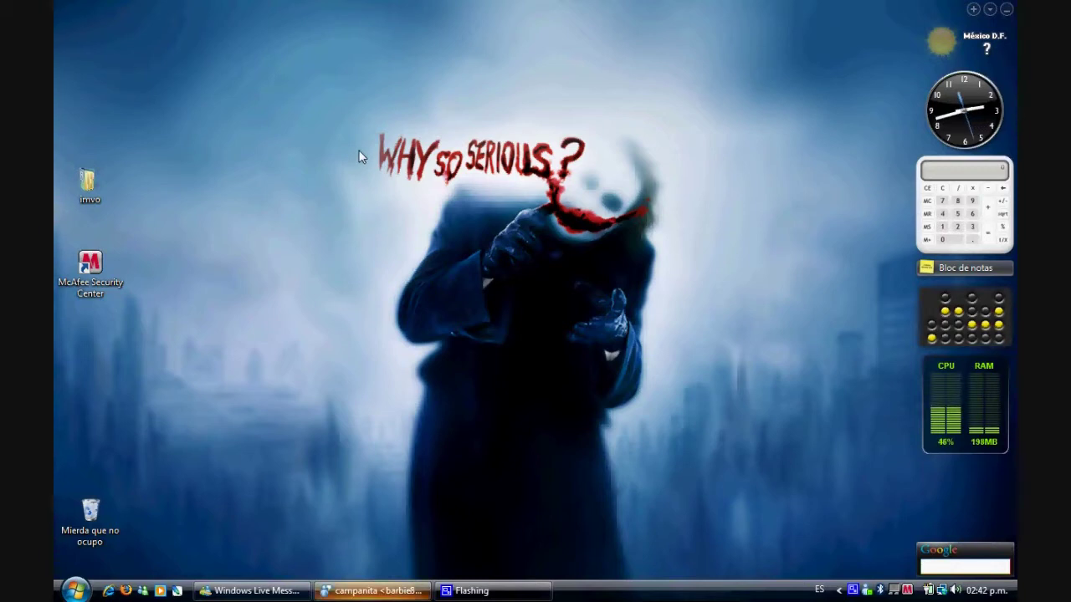
Open the Box.net shared page for NonUltimateDreamScene.zip in Firefox
{"action": "mouse_move", "coordinate": [473, 7]}
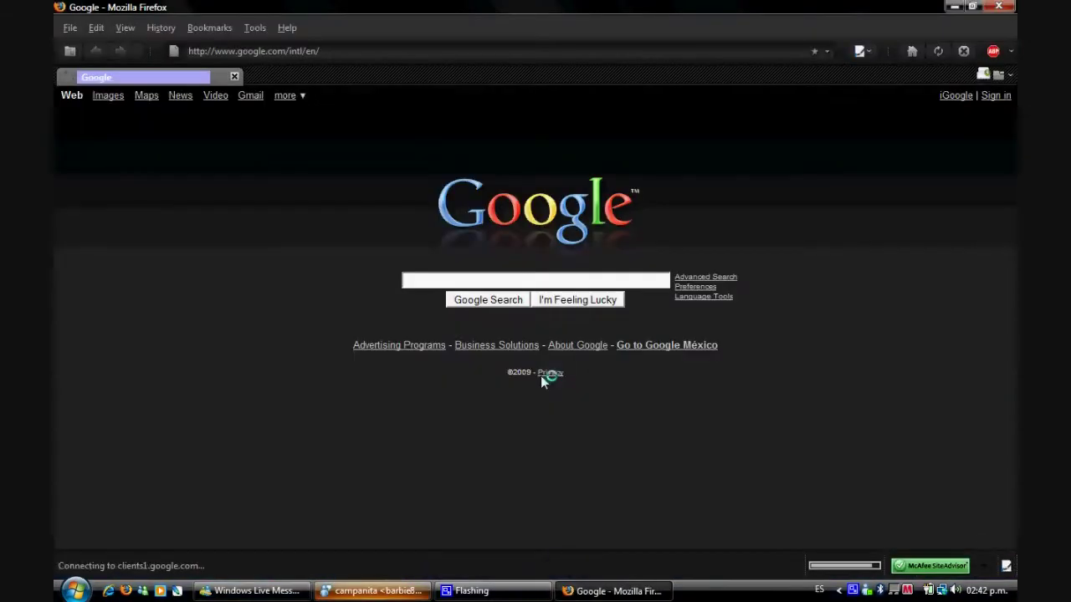
{"action": "left_click", "coordinate": [340, 52]}
{"action": "type", "text": "www"}
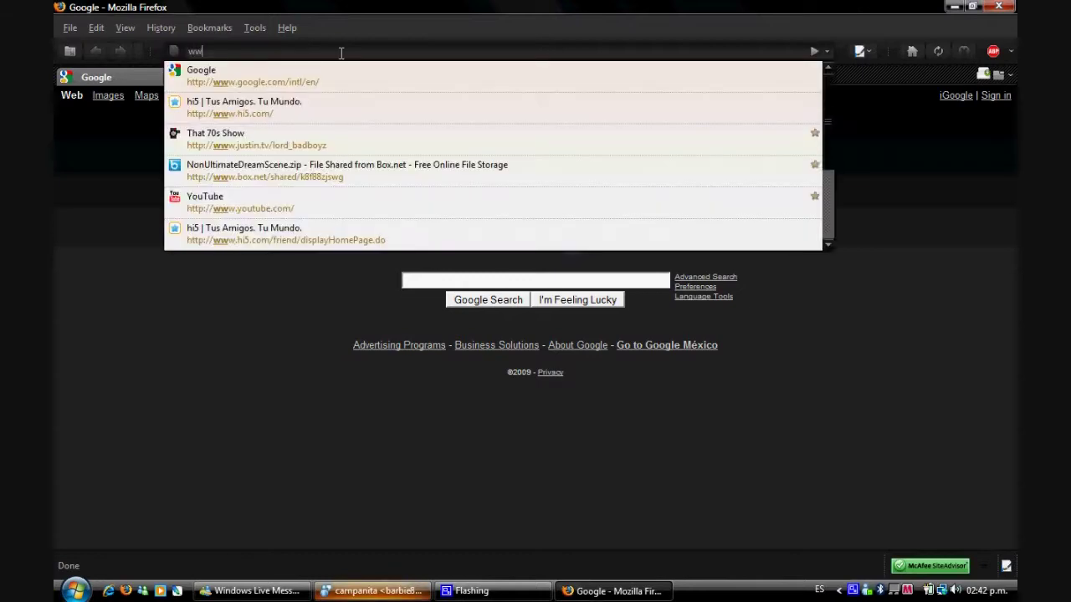
{"action": "type", "text": "."}
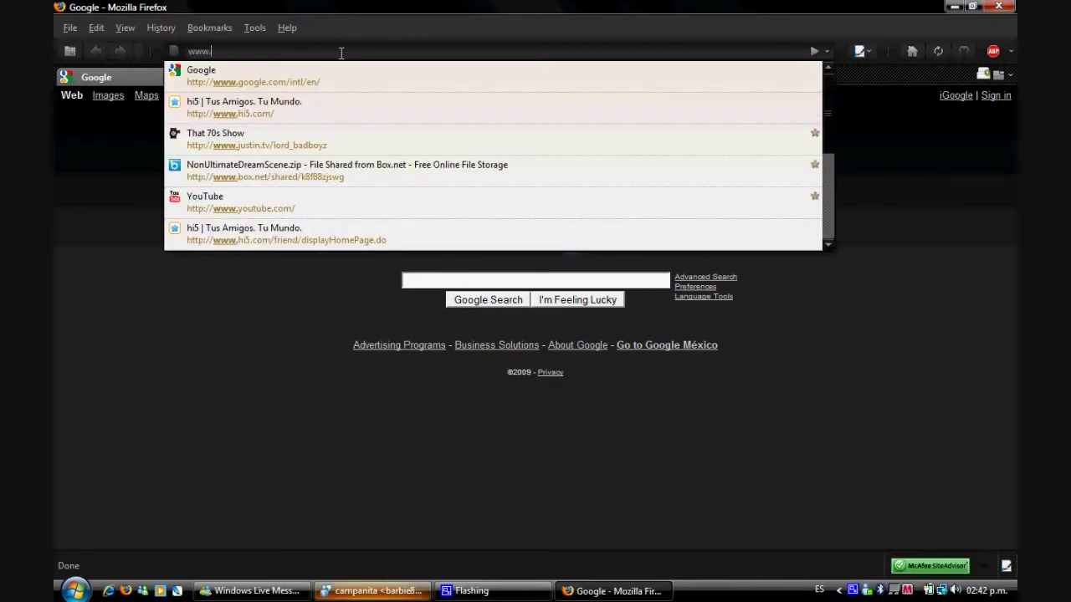
{"action": "type", "text": "bo"}
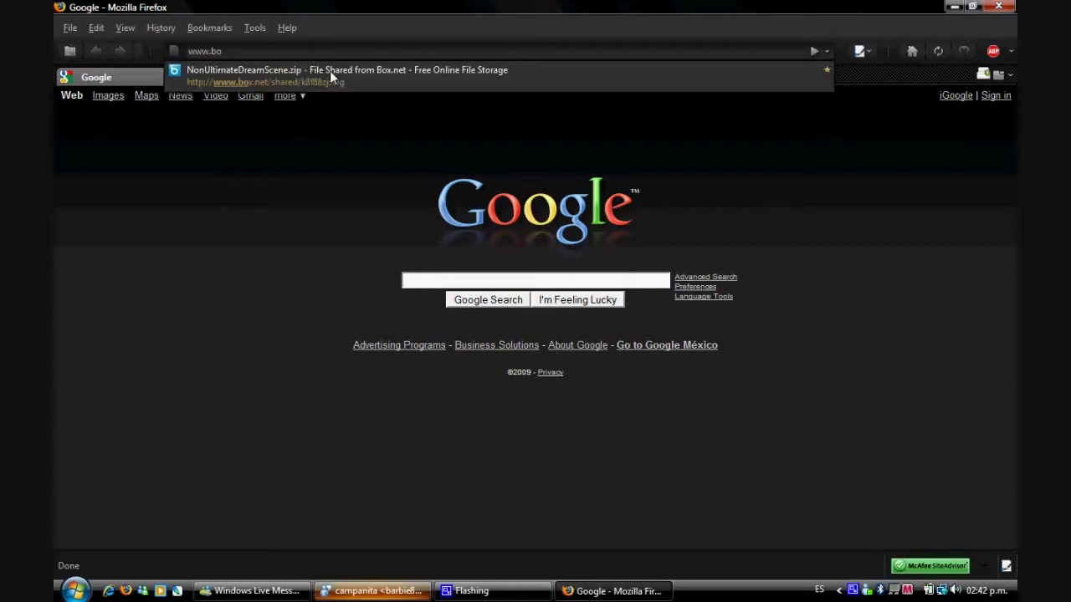
{"action": "left_click", "coordinate": [329, 71]}
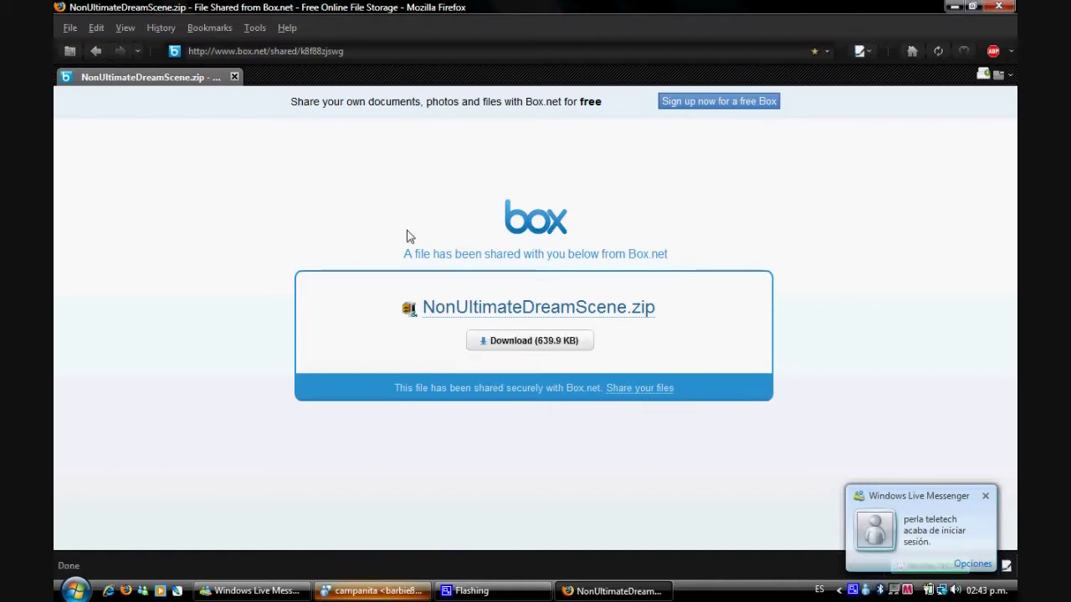
Download and save NonUltimateDreamScene.zip, then close the download list and the browser
{"action": "left_click", "coordinate": [514, 349]}
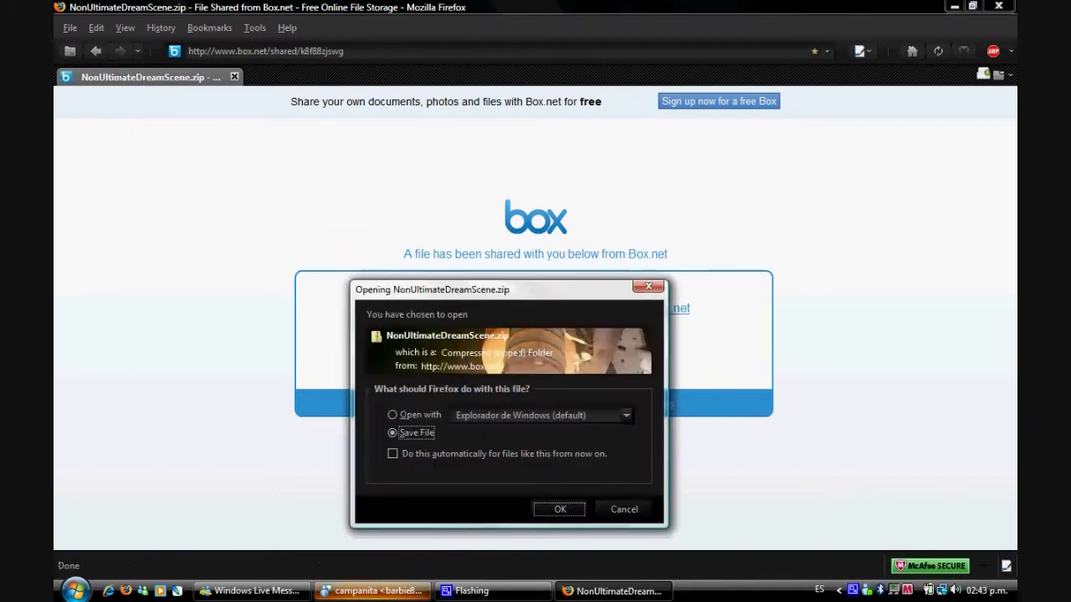
{"action": "left_click", "coordinate": [559, 510]}
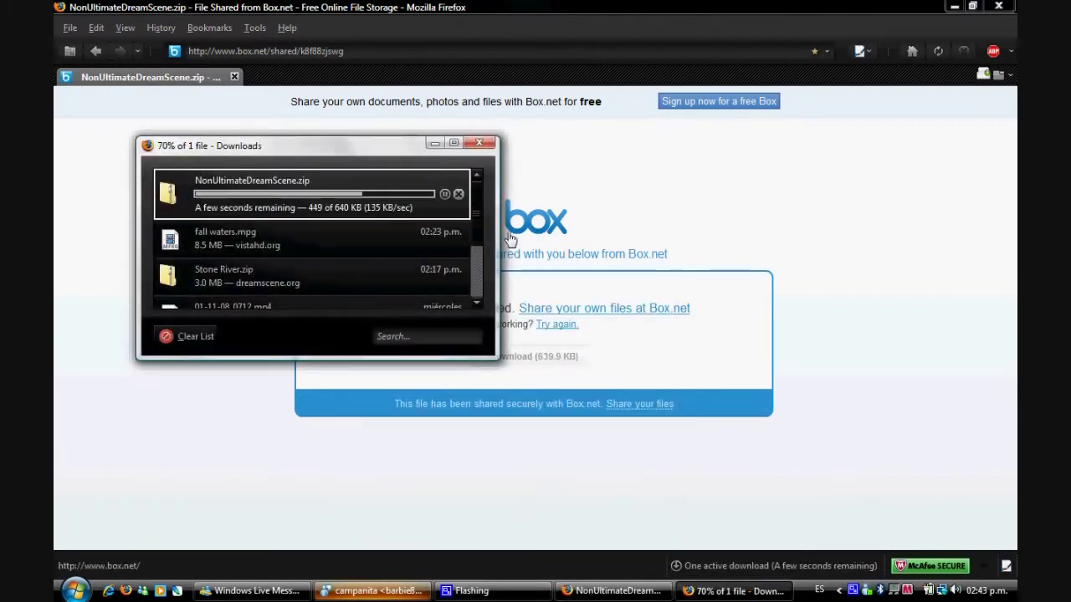
{"action": "left_click", "coordinate": [492, 144]}
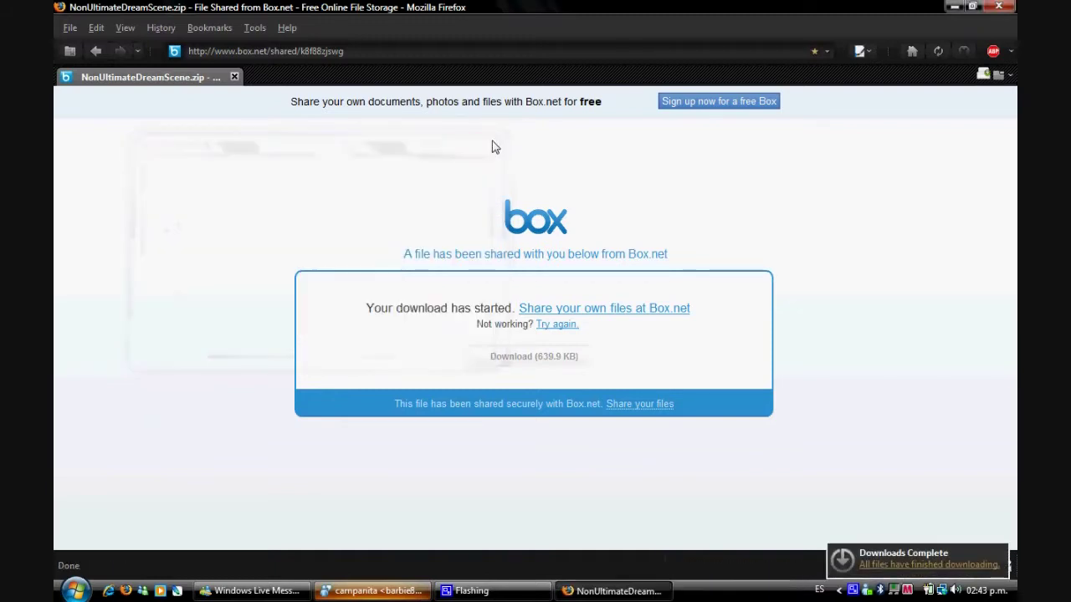
{"action": "left_click", "coordinate": [998, 6]}
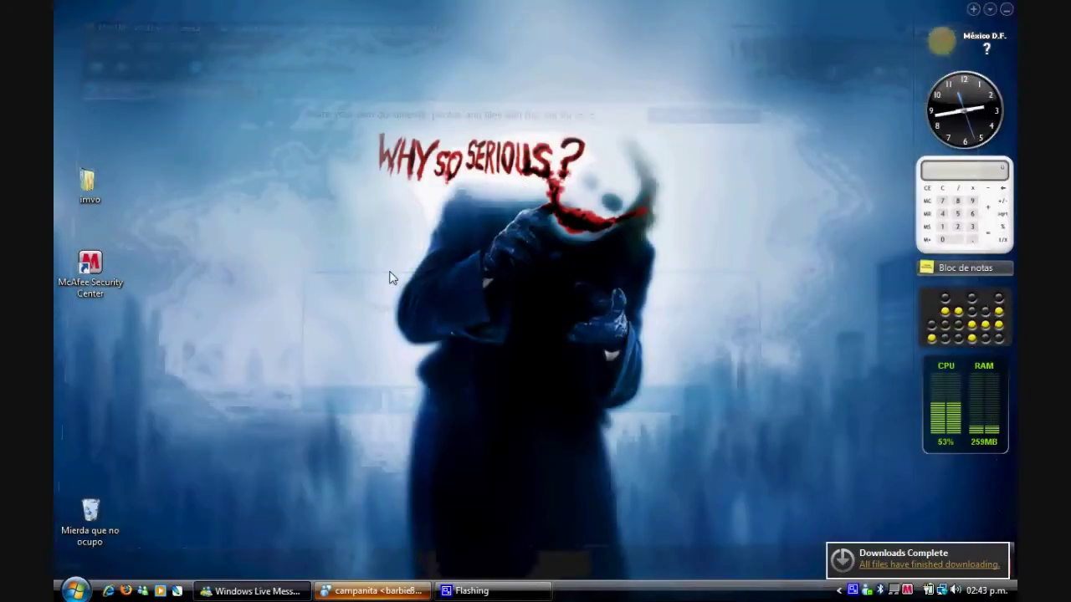
Open the Descargas folder in a maximized window and locate the NonUltimateDreamScene zip file
{"action": "left_click", "coordinate": [75, 591]}
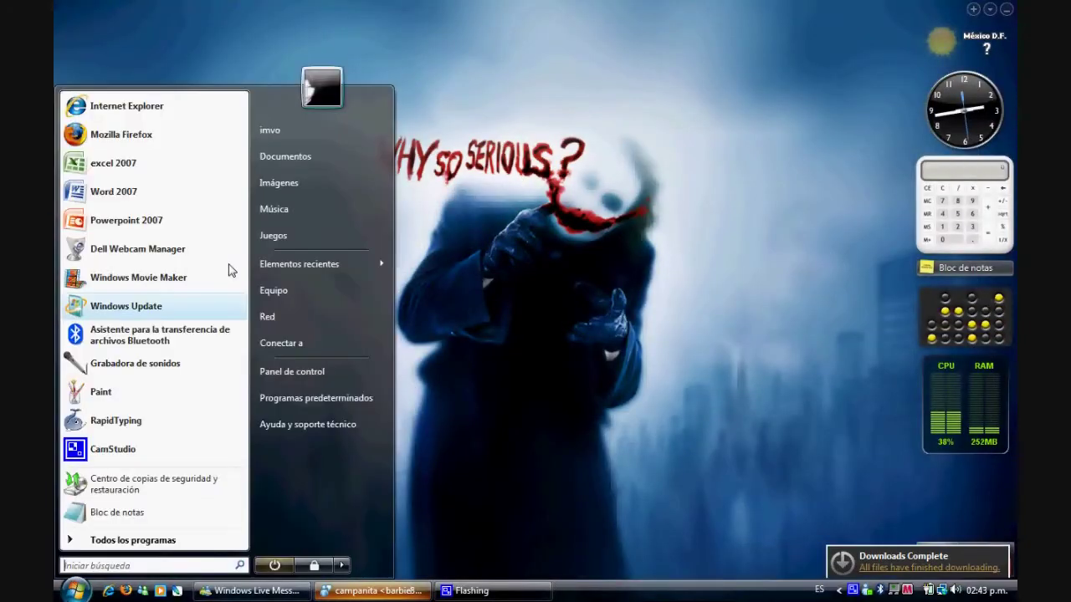
{"action": "left_click", "coordinate": [276, 157]}
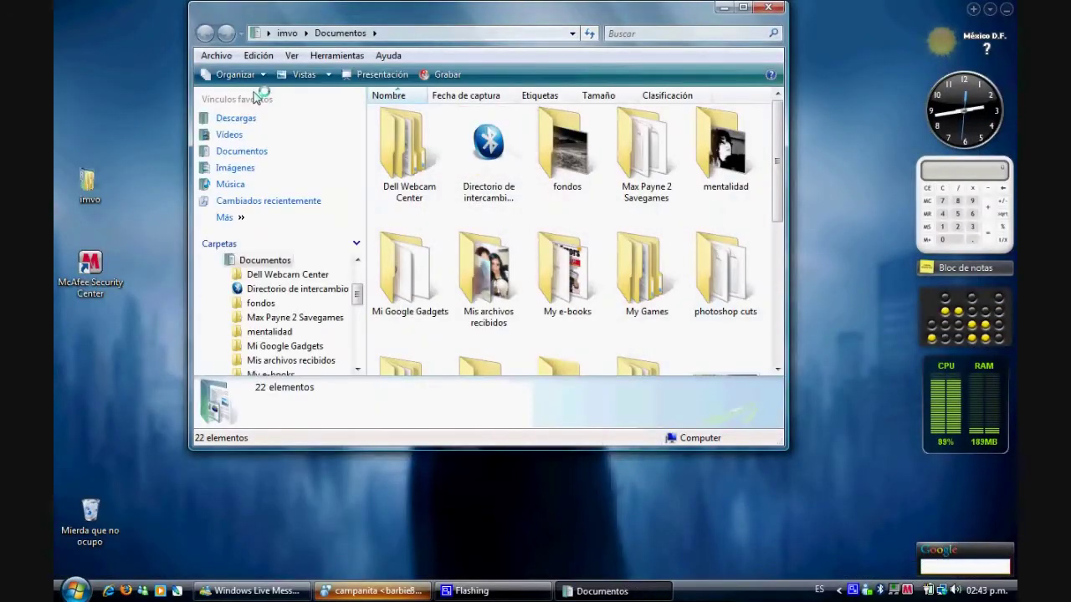
{"action": "left_click", "coordinate": [241, 118]}
{"action": "left_click", "coordinate": [742, 8]}
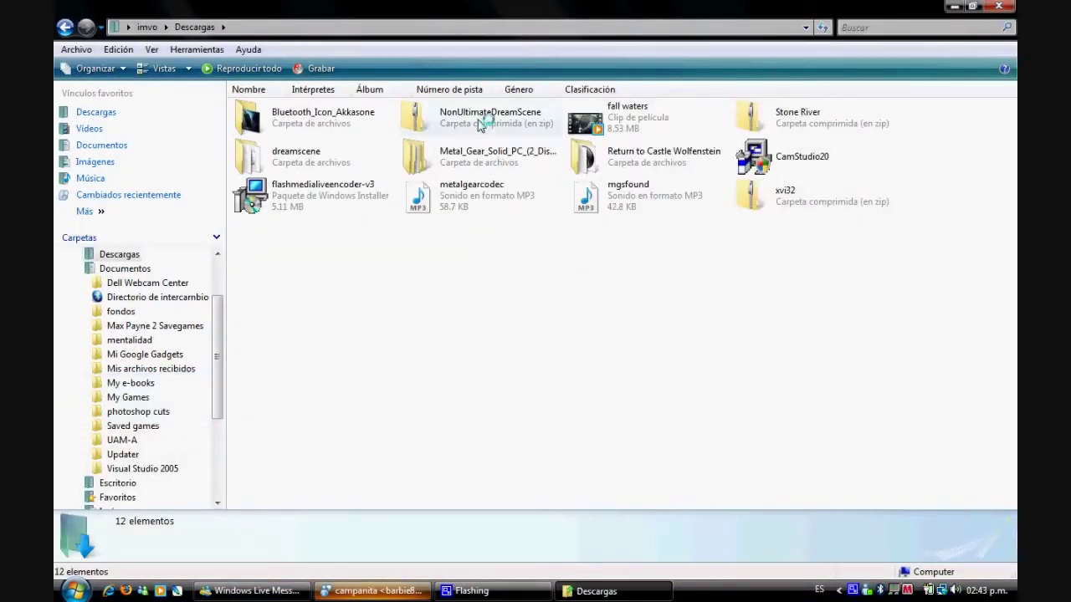
{"action": "mouse_move", "coordinate": [481, 124]}
{"action": "left_click_drag", "start_coordinate": [481, 124], "coordinate": [478, 280]}
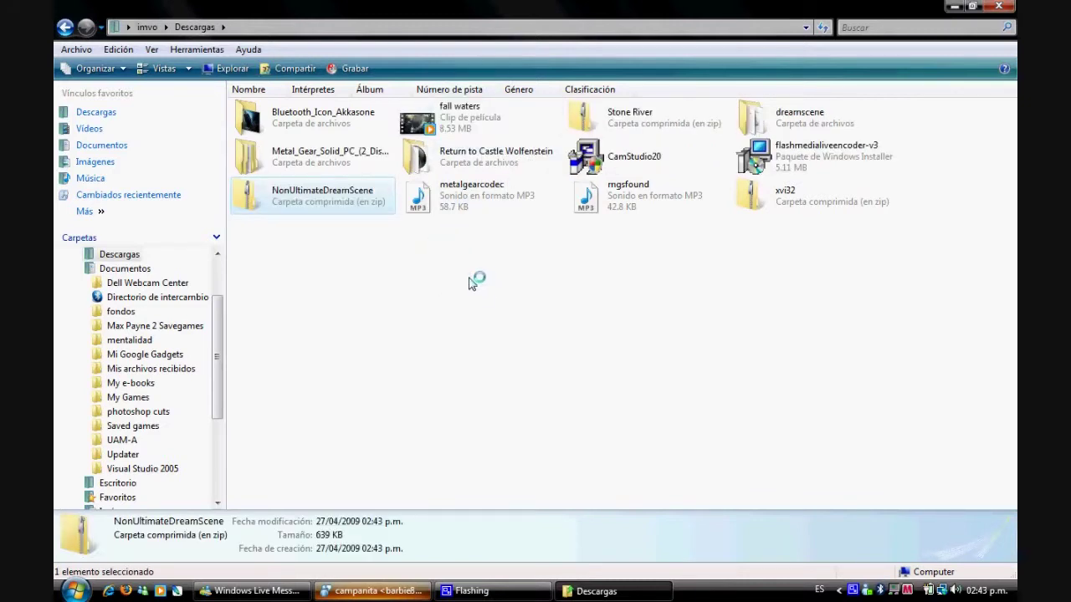
Extract the whole NonUltimateDreamScene zip into a Downloads subfolder named NonUltimateDreamScene2 and close the extracted files' window
{"action": "right_click", "coordinate": [283, 207]}
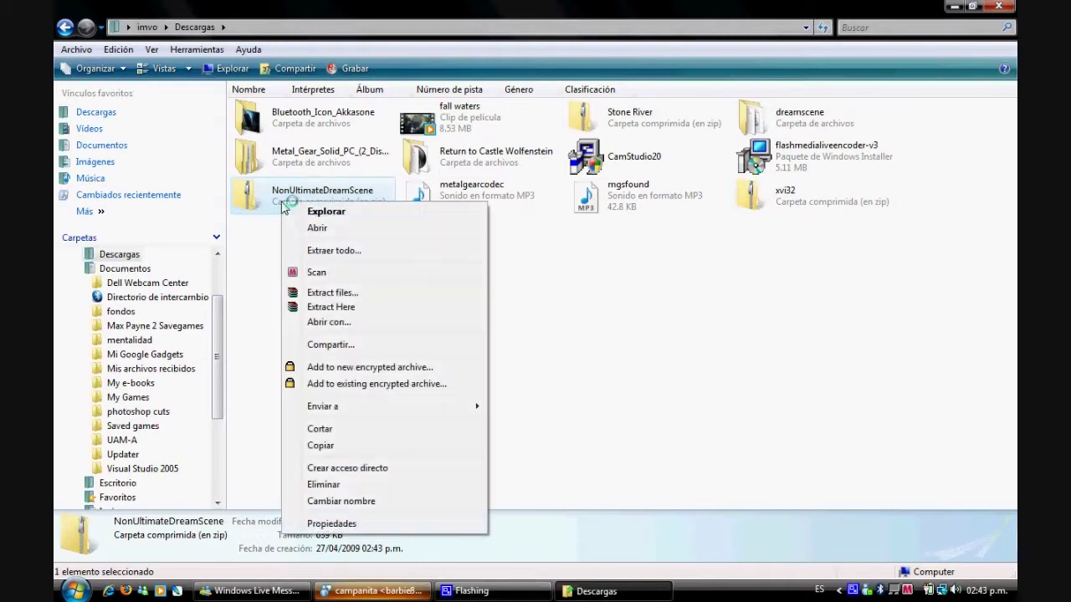
{"action": "left_click", "coordinate": [321, 251]}
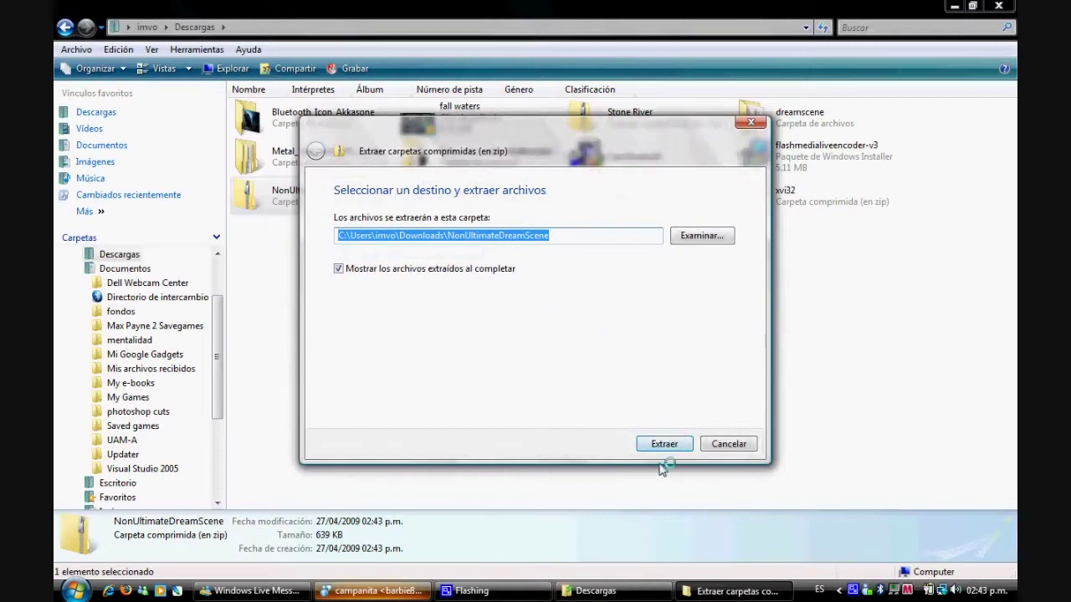
{"action": "left_click", "coordinate": [589, 240]}
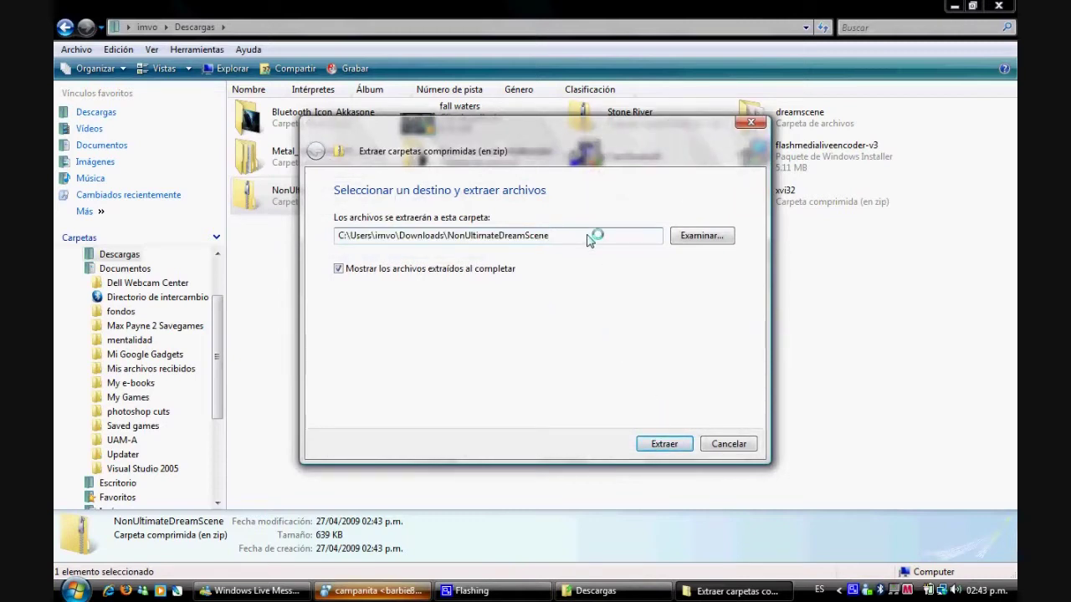
{"action": "type", "text": "2"}
{"action": "left_click", "coordinate": [657, 444]}
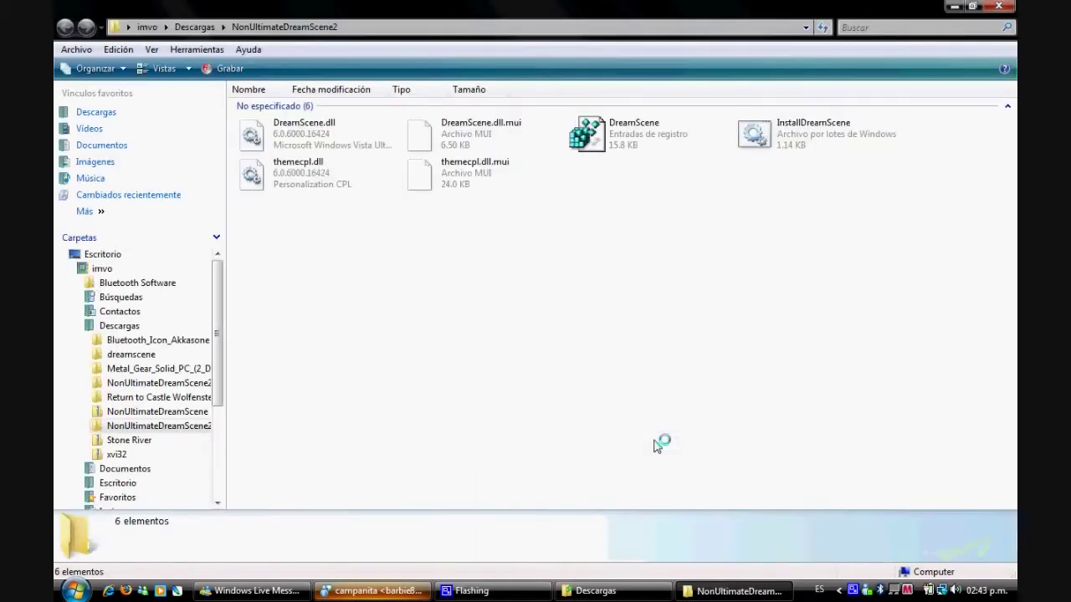
{"action": "key", "text": "alt+F4"}
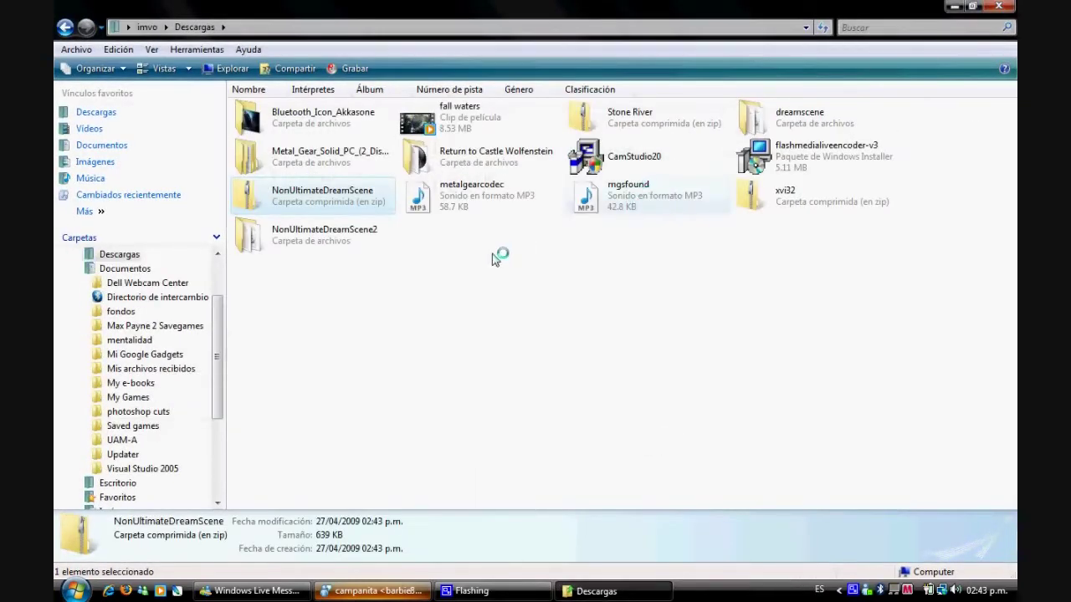
Delete the NonUltimateDreamScene zip file from the Descargas folder
{"action": "right_click", "coordinate": [329, 197]}
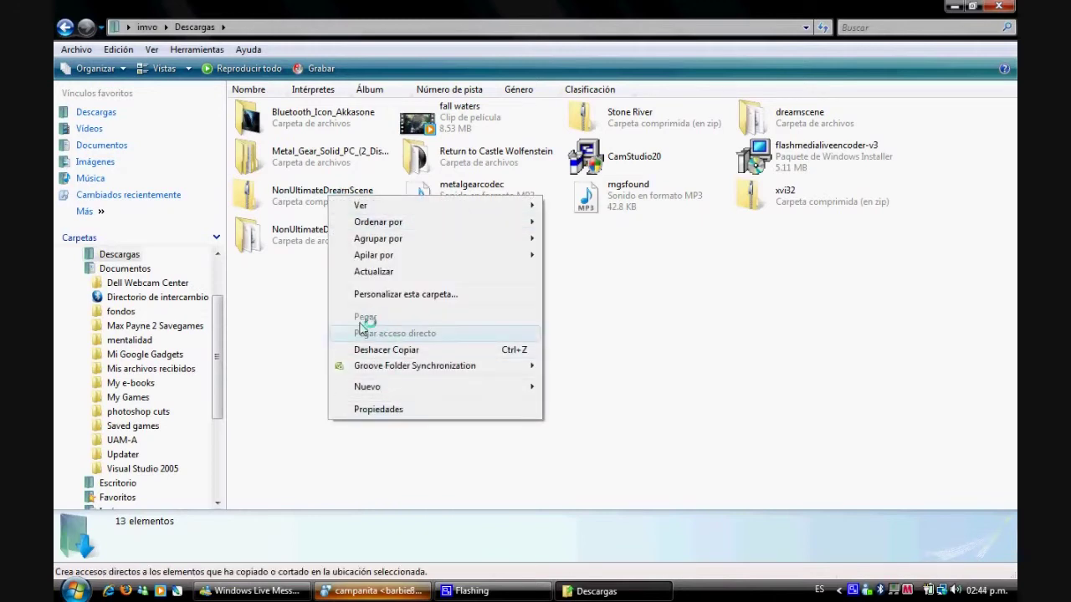
{"action": "right_click", "coordinate": [290, 189]}
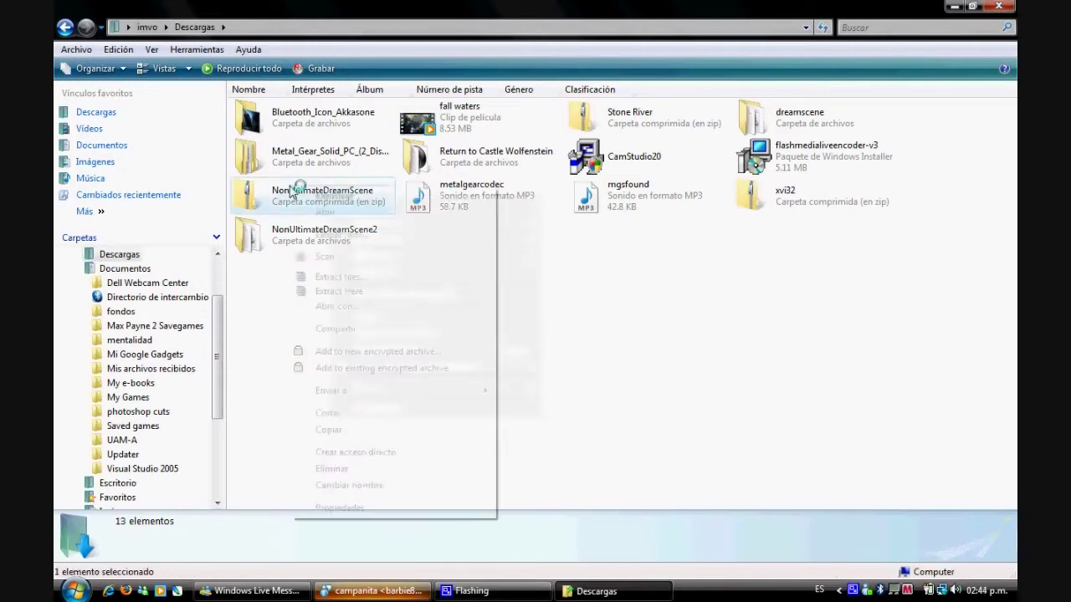
{"action": "left_click", "coordinate": [332, 469]}
{"action": "left_click", "coordinate": [579, 358]}
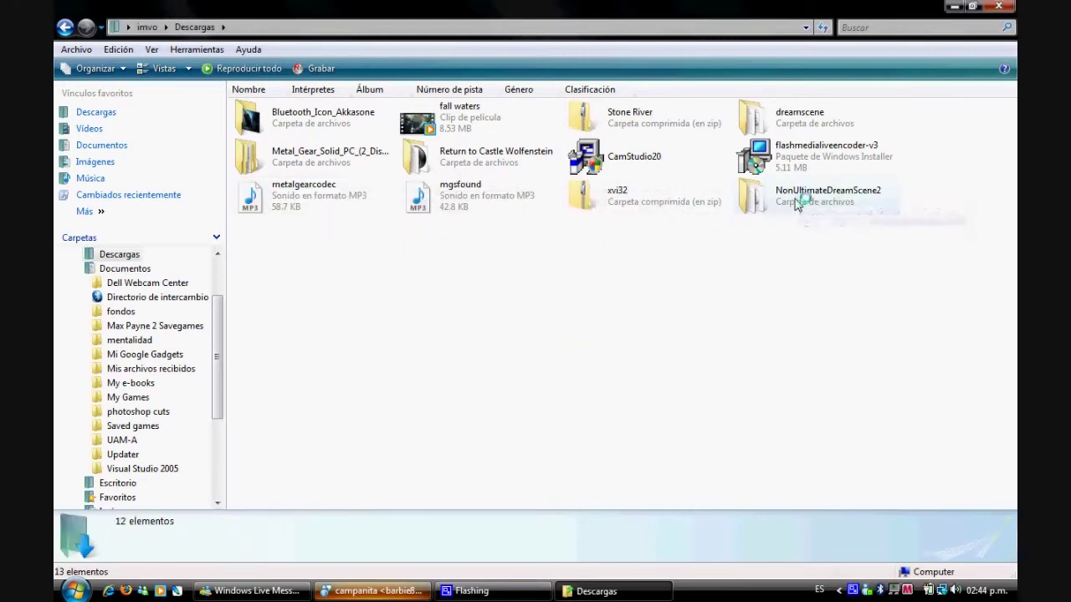
Open the NonUltimateDreamScene2 folder and show its files as a compact list
{"action": "double_click", "coordinate": [798, 205]}
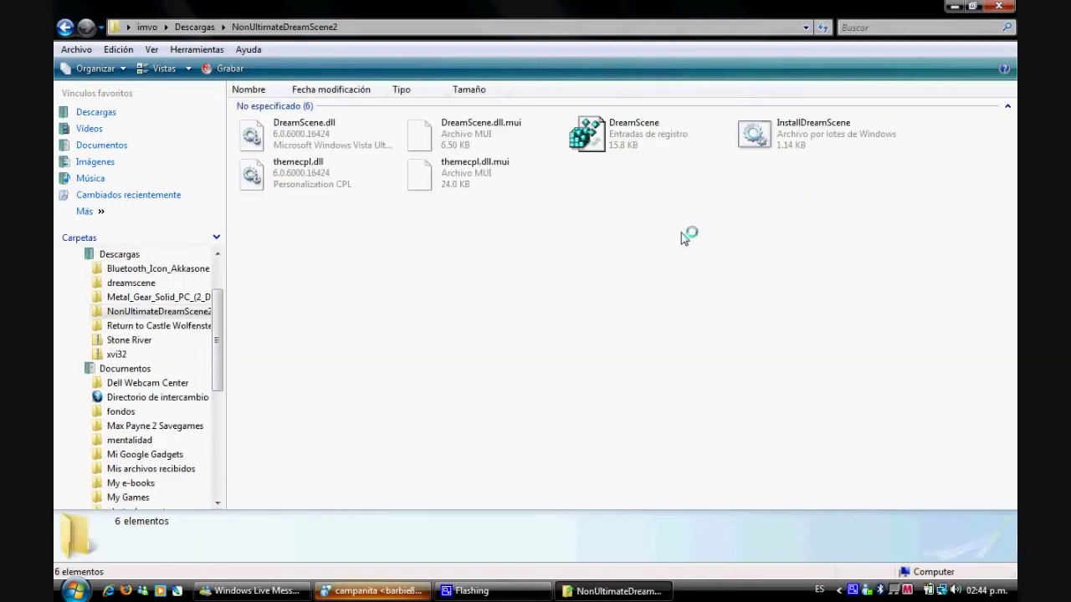
{"action": "left_click", "coordinate": [160, 68]}
{"action": "left_click", "coordinate": [160, 69]}
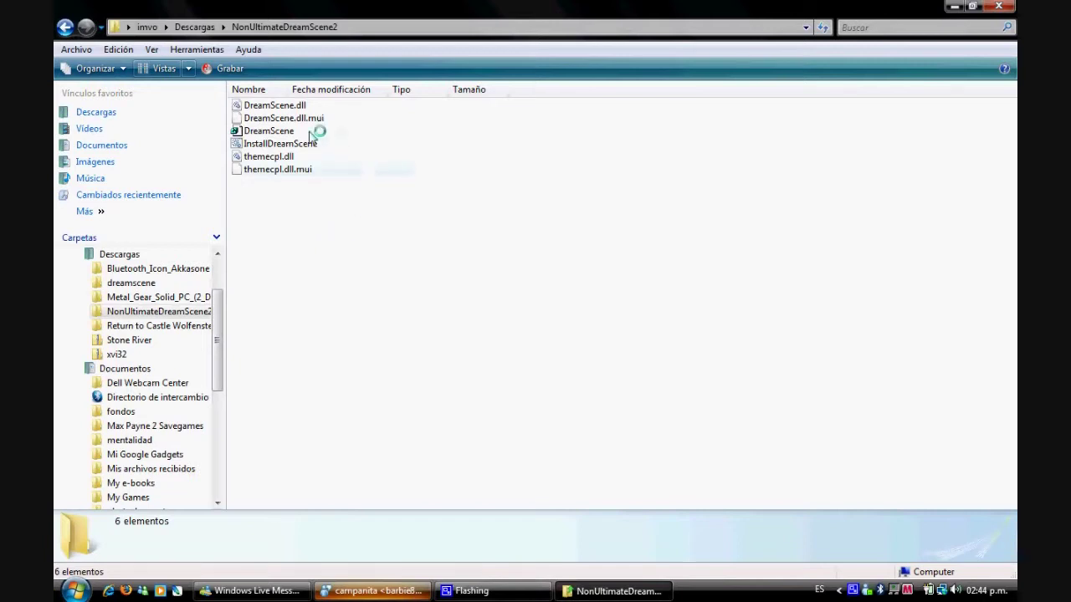
Copy DreamScene.dll, DreamScene.dll.mui, themecpl.dll and themecpl.dll.mui to the clipboard
{"action": "mouse_move", "coordinate": [285, 108]}
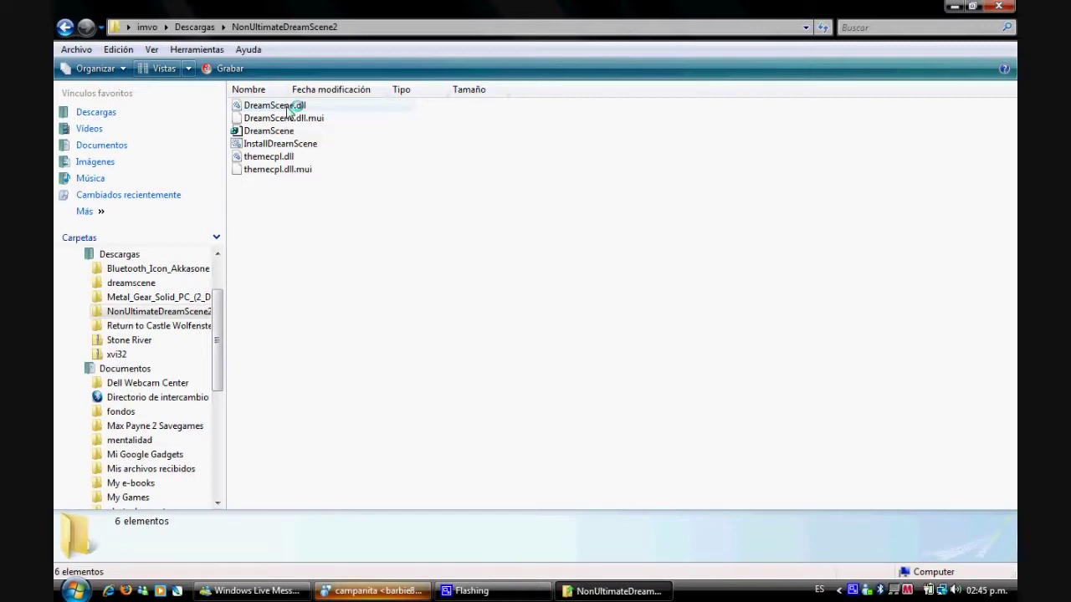
{"action": "left_click", "coordinate": [293, 107]}
{"action": "left_click", "coordinate": [288, 120], "text": "ctrl"}
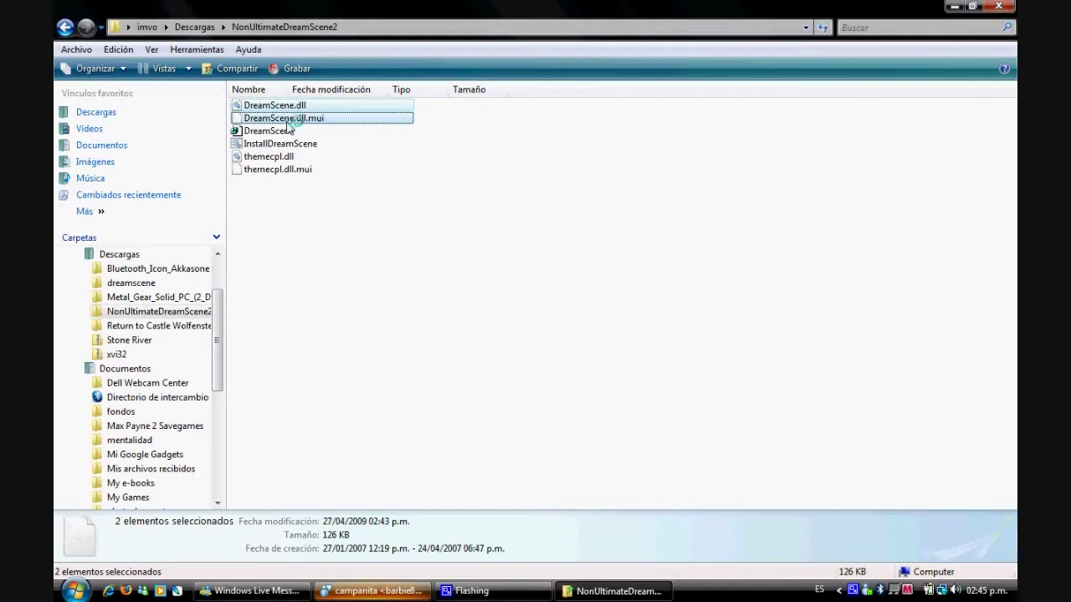
{"action": "left_click", "coordinate": [282, 156], "text": "ctrl"}
{"action": "left_click", "coordinate": [277, 170], "text": "ctrl"}
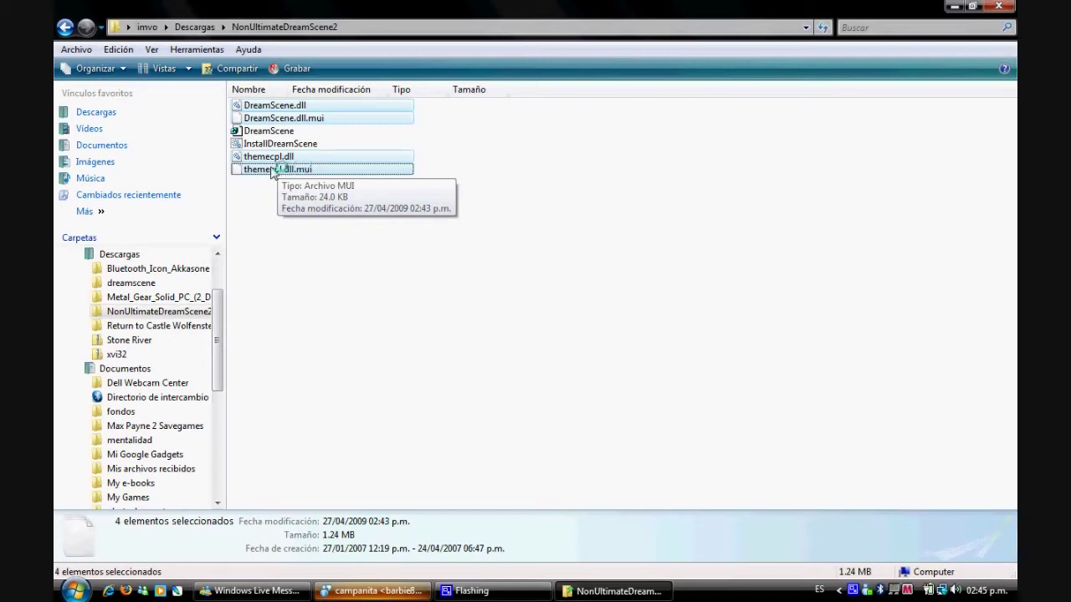
{"action": "right_click", "coordinate": [271, 170]}
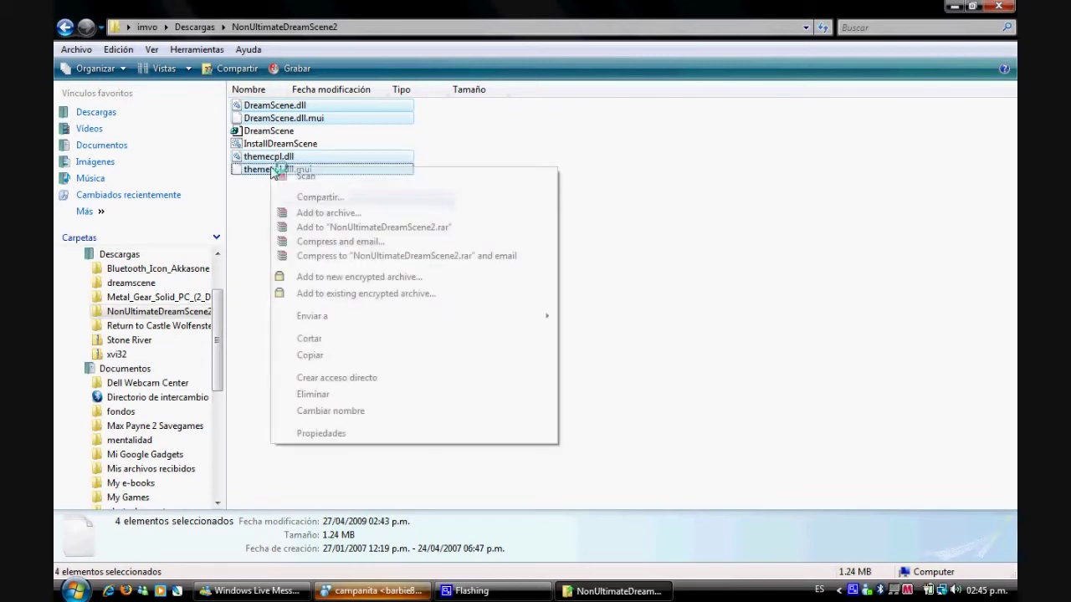
{"action": "left_click", "coordinate": [298, 361]}
{"action": "left_click", "coordinate": [265, 326]}
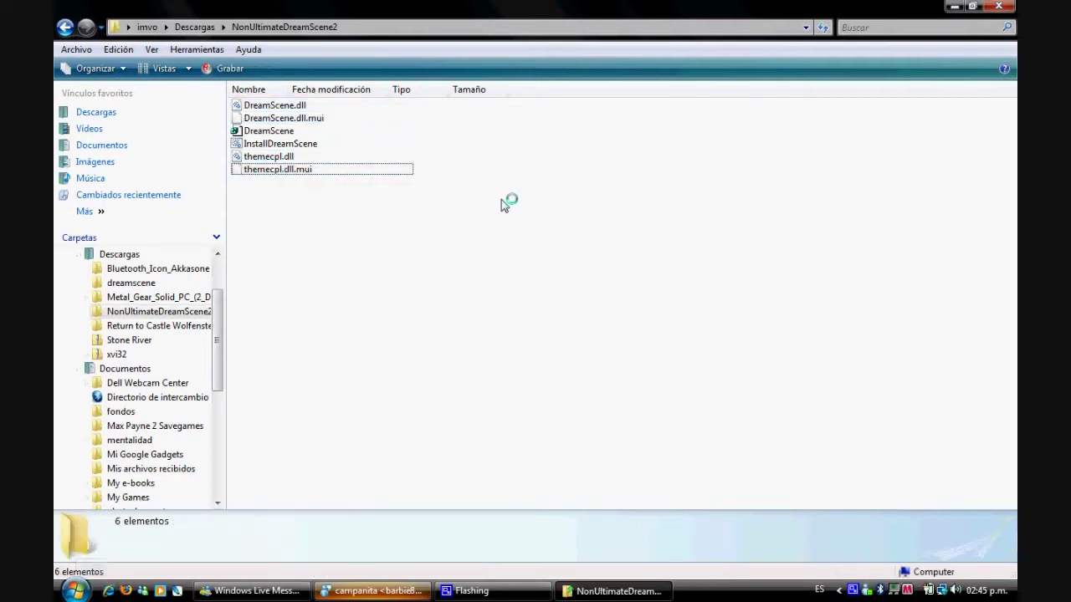
Minimize the NonUltimateDreamScene2 window and open C:\Windows\System32 in a new maximized window, browsing down its files
{"action": "left_click", "coordinate": [955, 7]}
{"action": "key", "text": "super+e"}
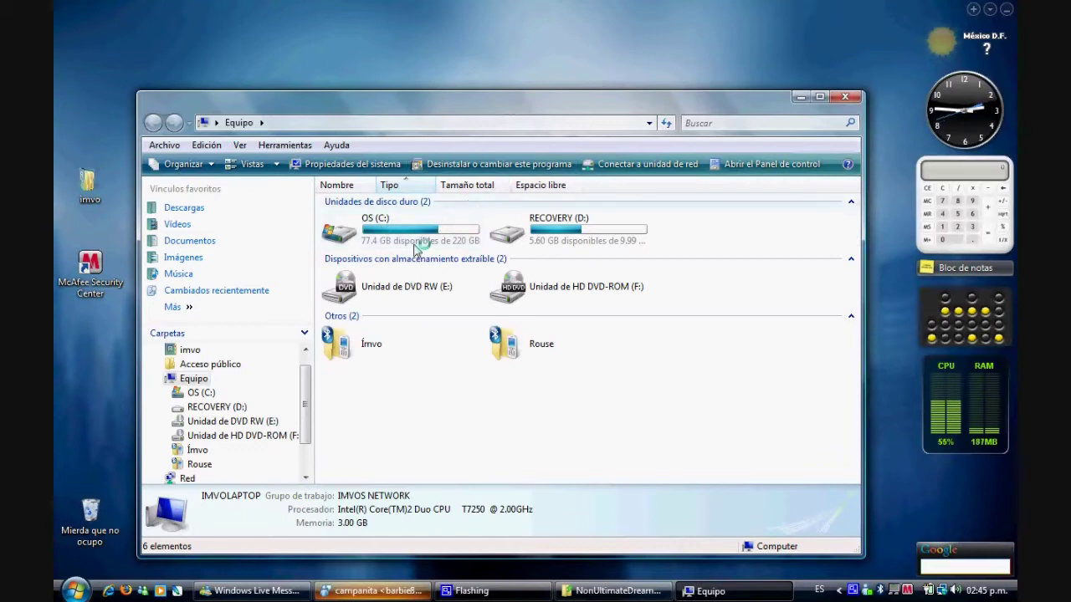
{"action": "double_click", "coordinate": [416, 246]}
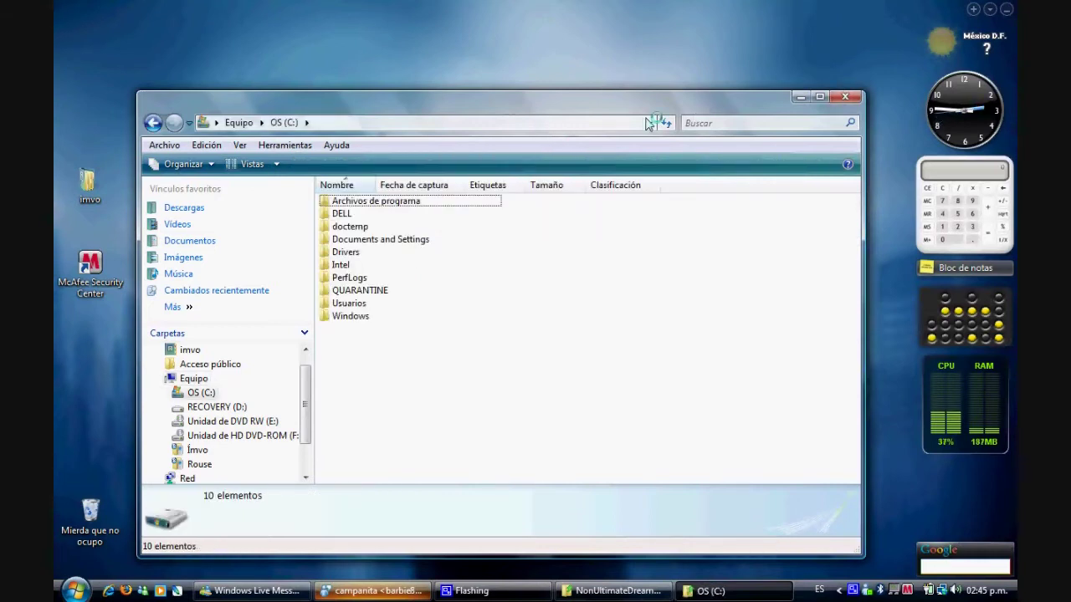
{"action": "double_click", "coordinate": [347, 319]}
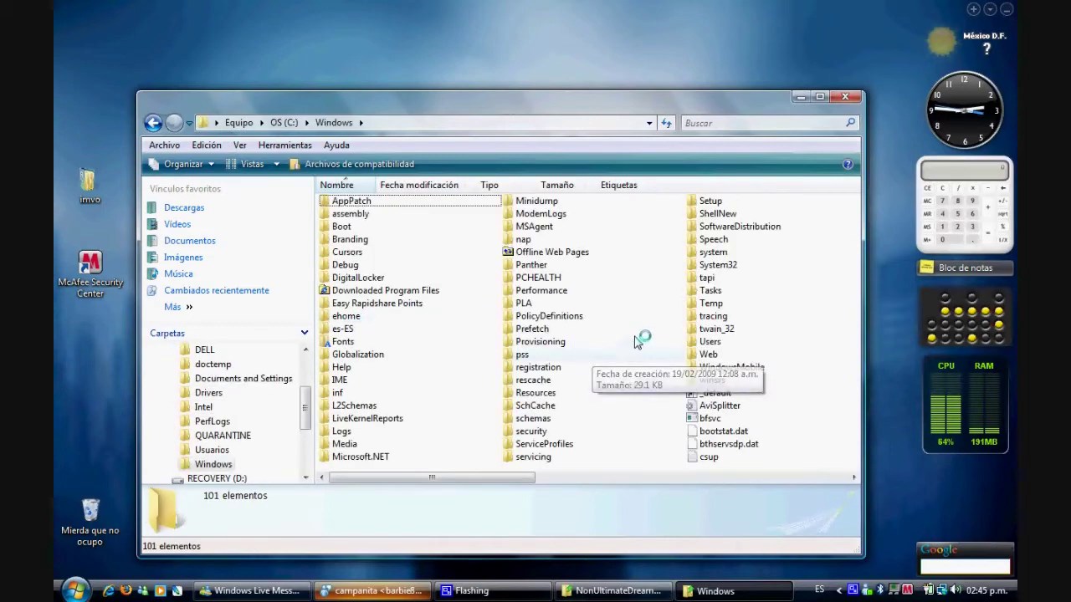
{"action": "mouse_move", "coordinate": [717, 269]}
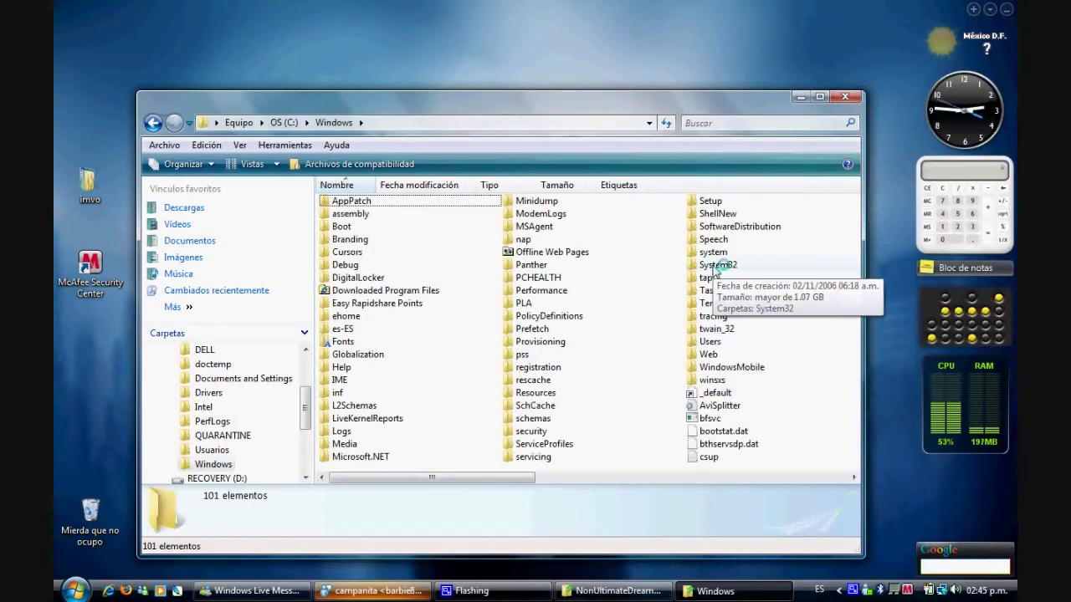
{"action": "double_click", "coordinate": [716, 266]}
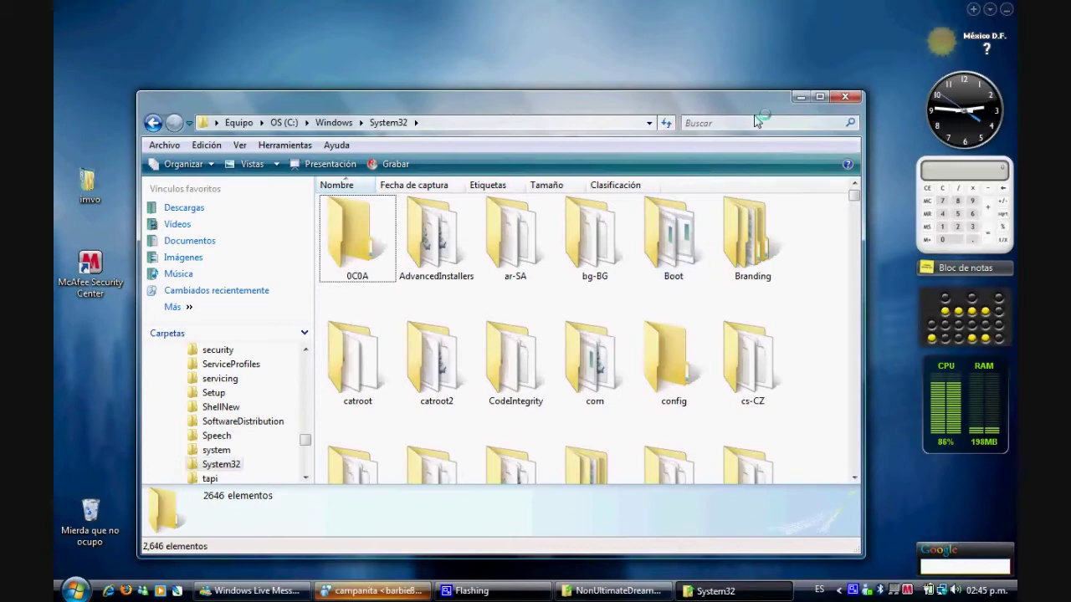
{"action": "left_click", "coordinate": [820, 98]}
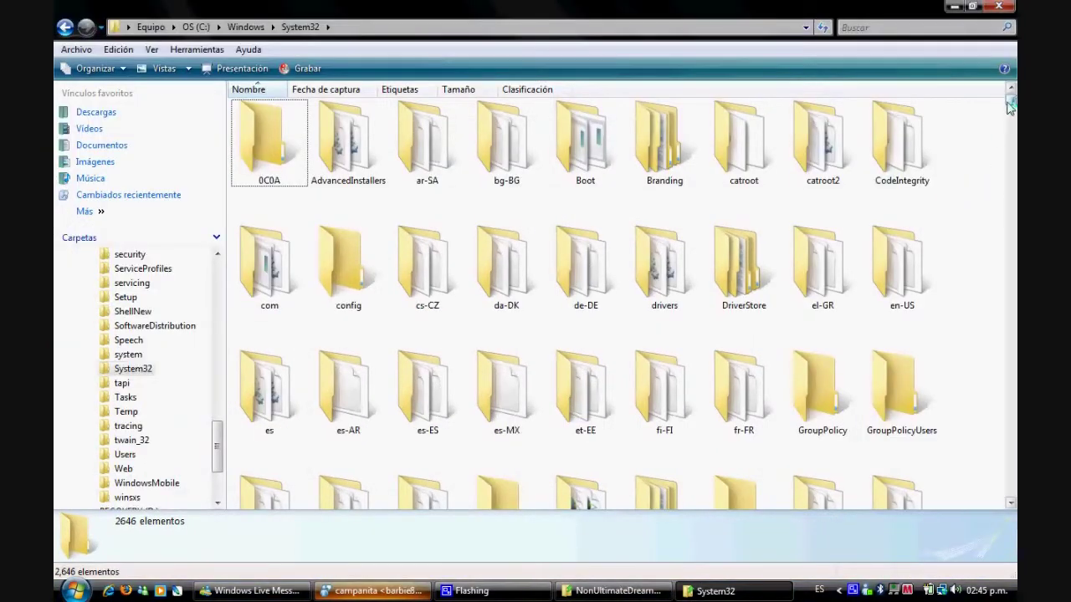
{"action": "scroll", "coordinate": [1011, 107], "scroll_direction": "down", "scroll_amount": 5}
{"action": "left_click_drag", "start_coordinate": [1011, 102], "coordinate": [948, 333]}
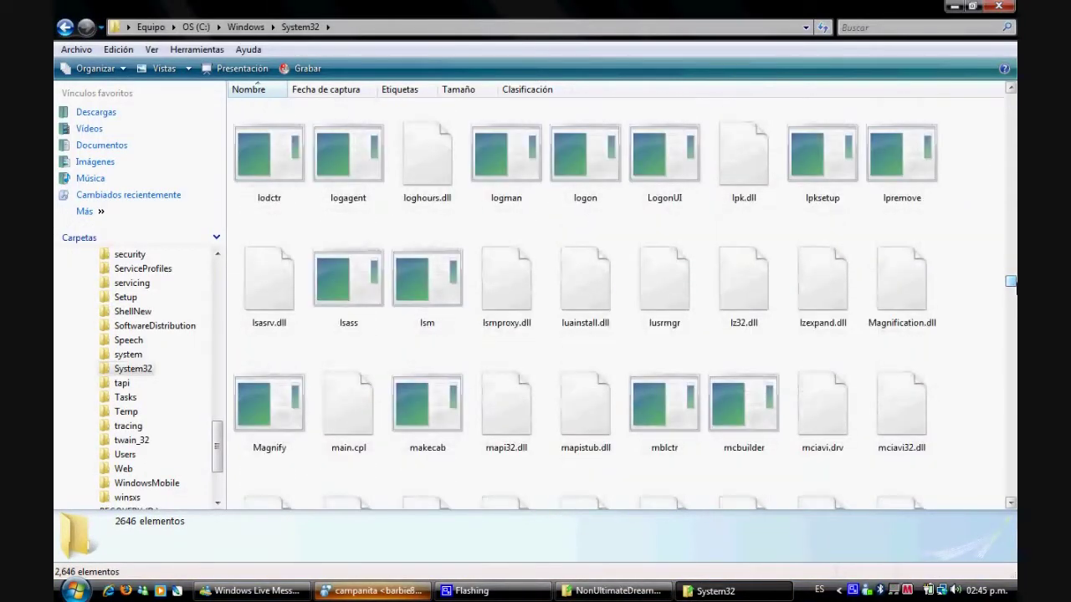
Close the System32 folder window without pasting the copied files
{"action": "right_click", "coordinate": [950, 343]}
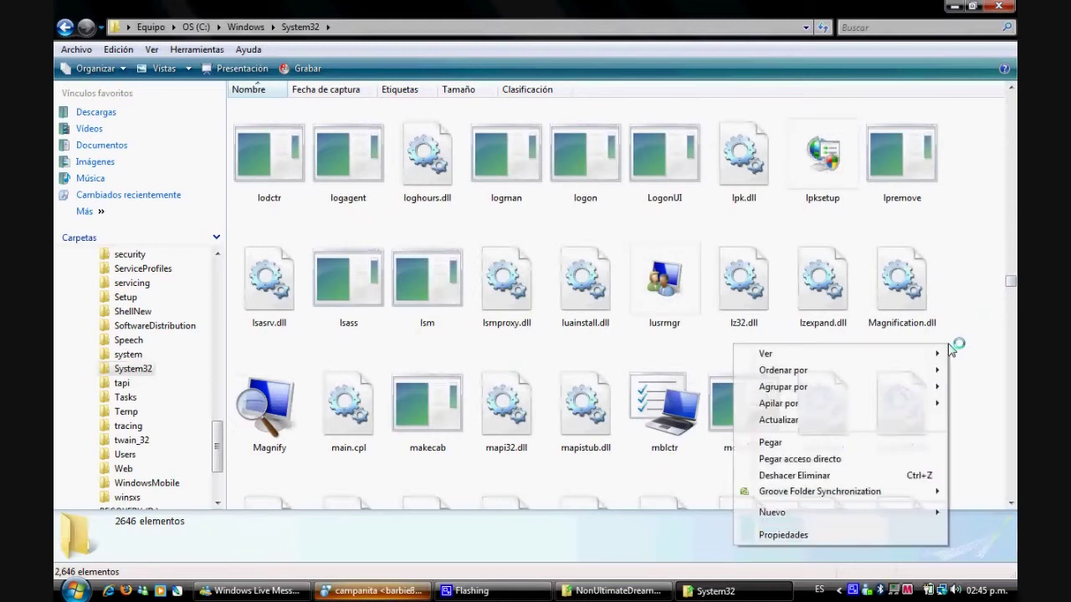
{"action": "left_click", "coordinate": [970, 333]}
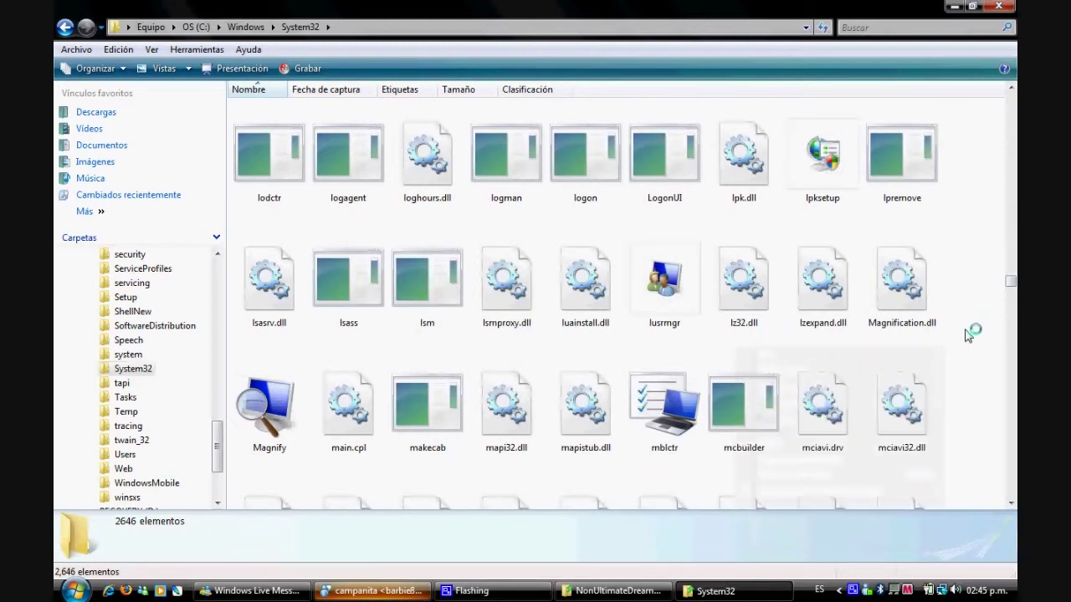
{"action": "left_click", "coordinate": [1004, 6]}
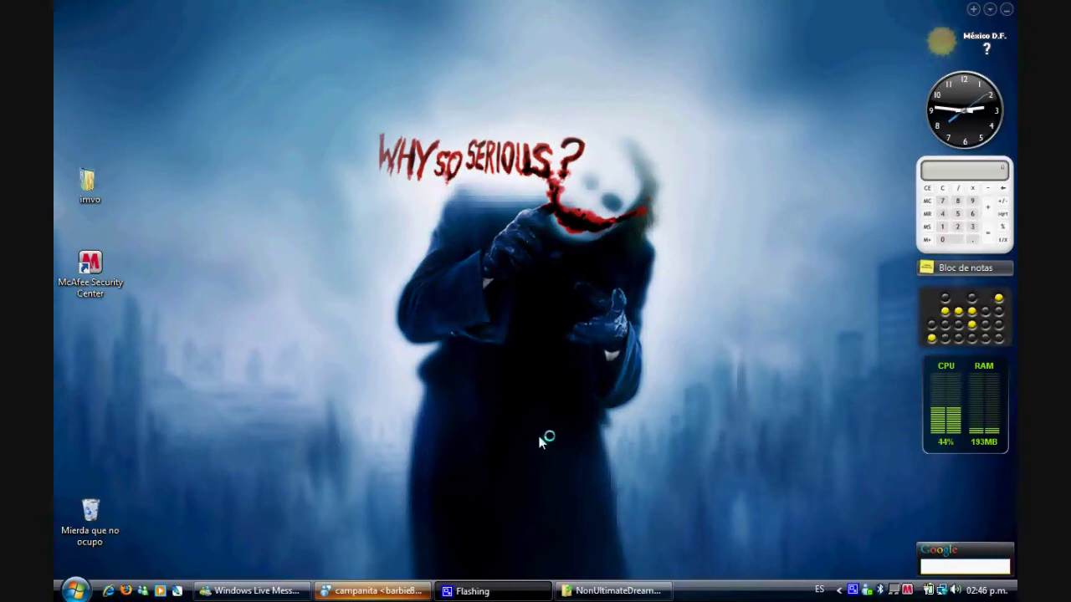
Run the InstallDreamScene batch file from the NonUltimateDreamScene2 folder, confirm the installation and dismiss the finished console
{"action": "left_click", "coordinate": [615, 589]}
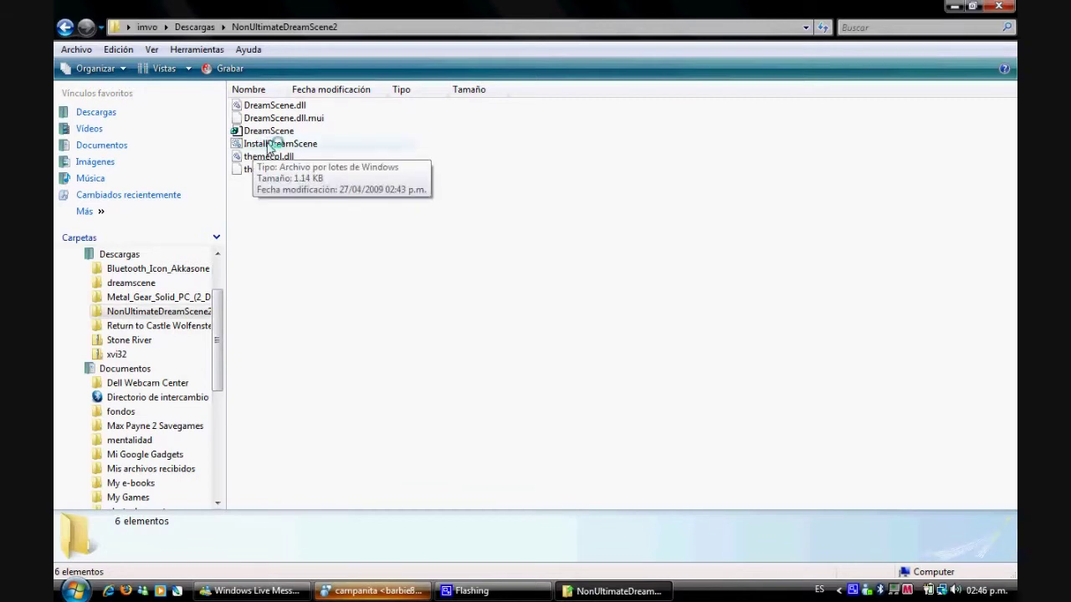
{"action": "double_click", "coordinate": [269, 147]}
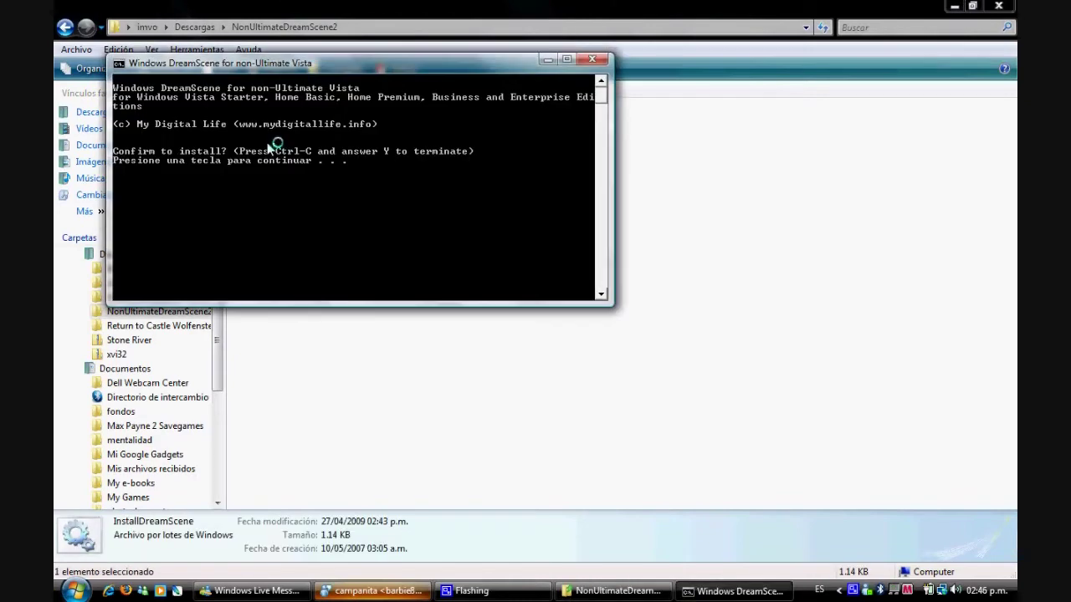
{"action": "left_click_drag", "start_coordinate": [327, 68], "coordinate": [365, 134]}
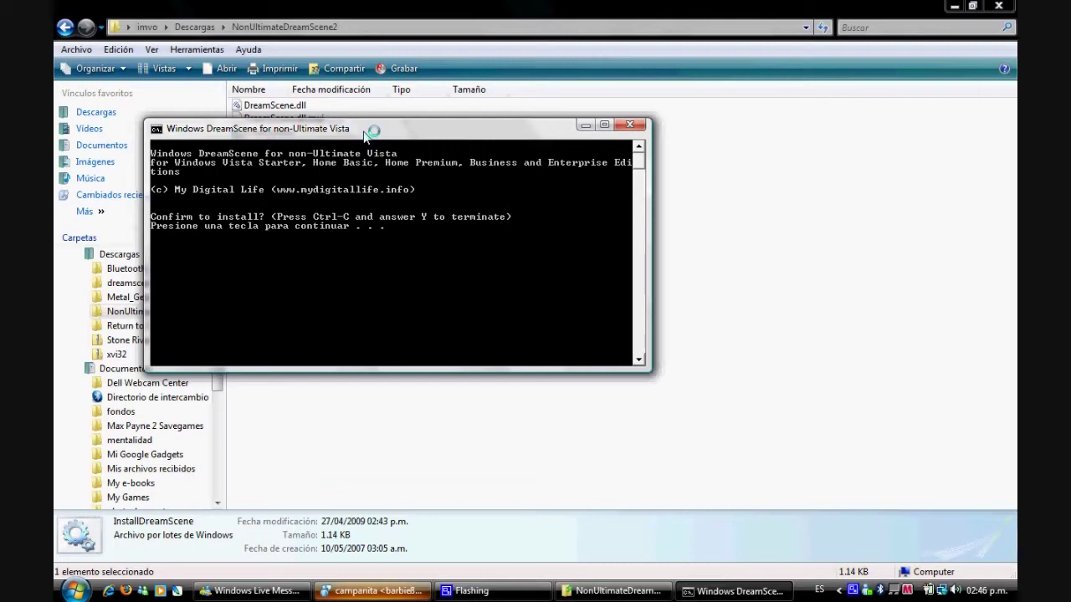
{"action": "key", "text": "Return"}
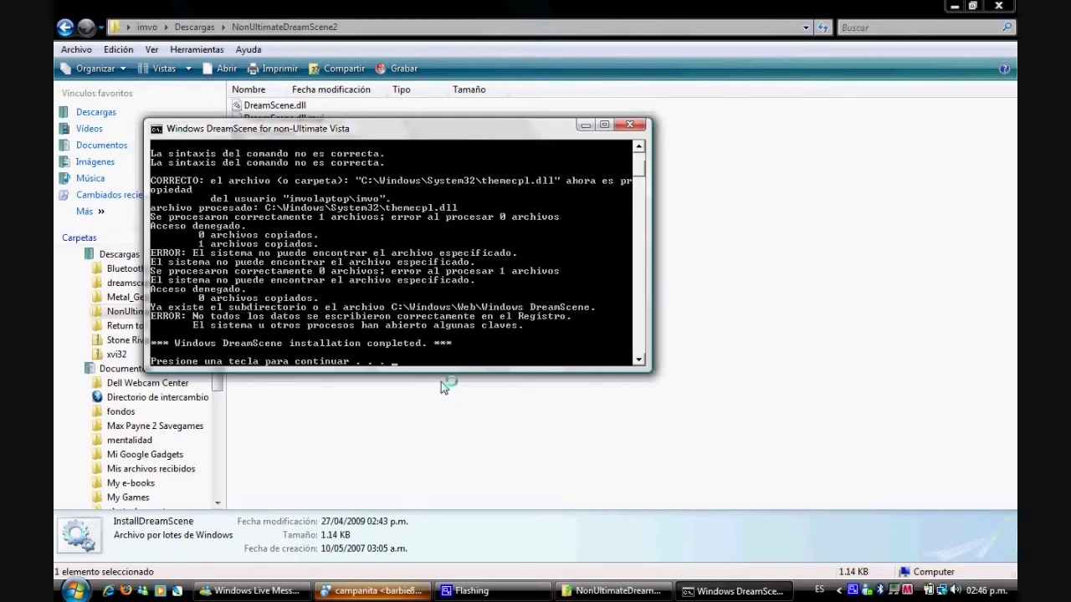
{"action": "left_click_drag", "start_coordinate": [447, 369], "coordinate": [456, 456]}
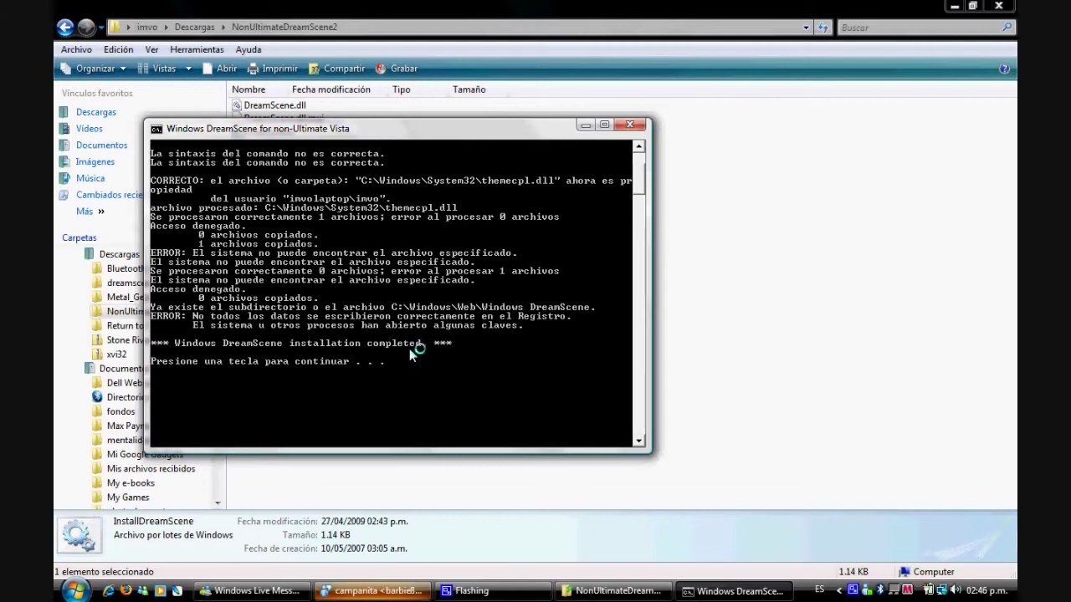
{"action": "key", "text": "Return"}
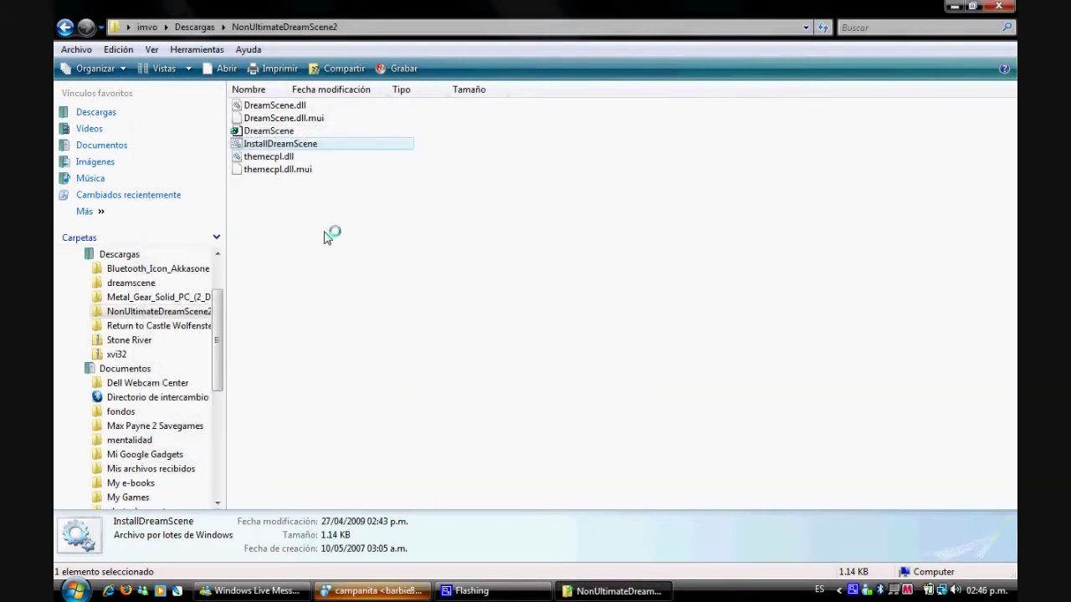
Run the DreamScene registry entries file and decline adding its information to the Registry
{"action": "left_click", "coordinate": [326, 237]}
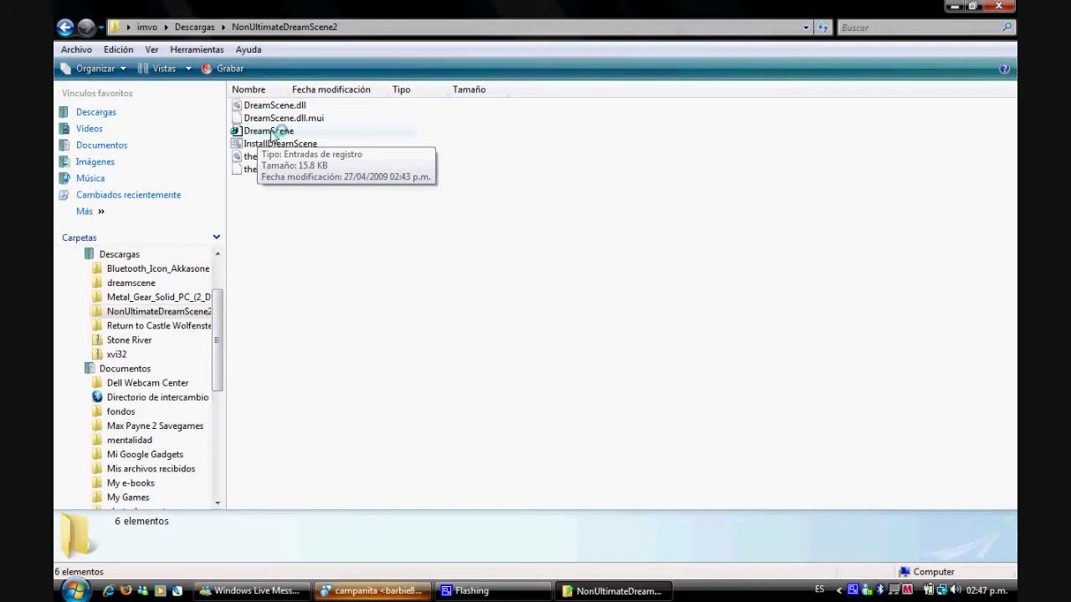
{"action": "double_click", "coordinate": [272, 132]}
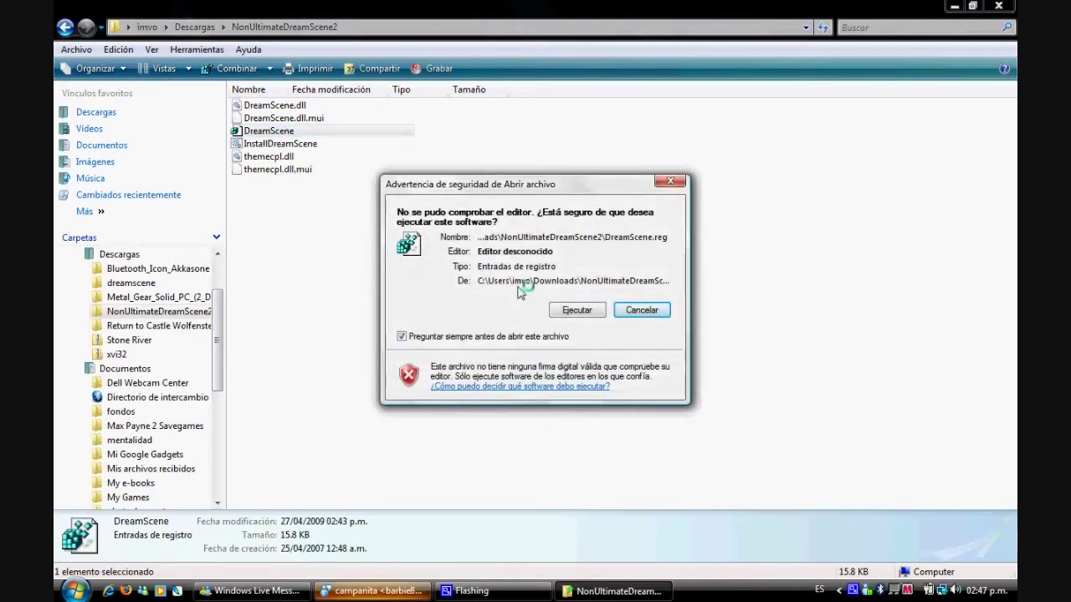
{"action": "left_click", "coordinate": [574, 310]}
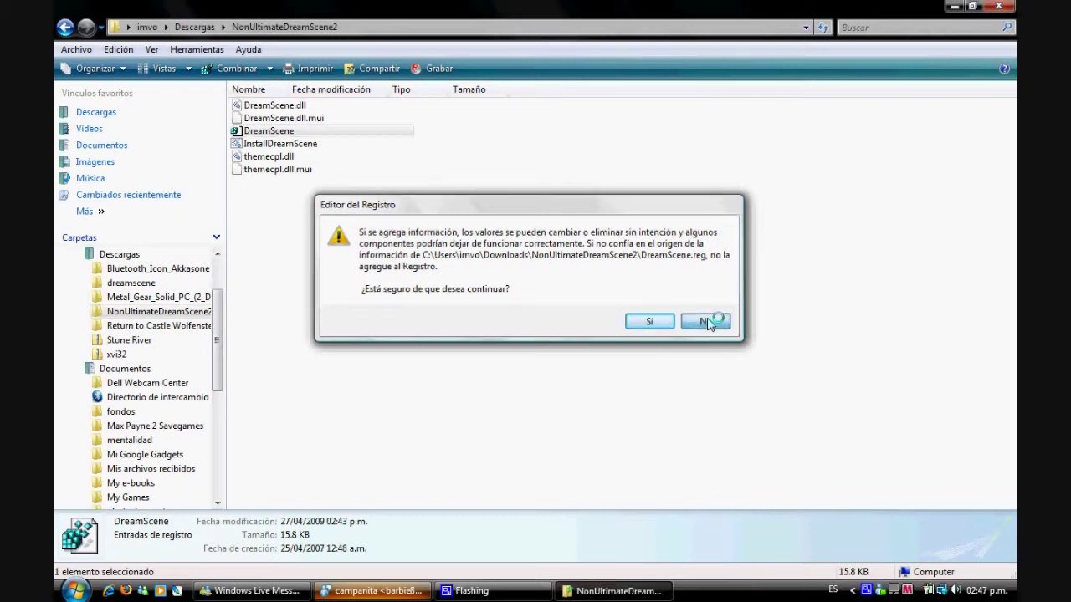
{"action": "left_click", "coordinate": [707, 322]}
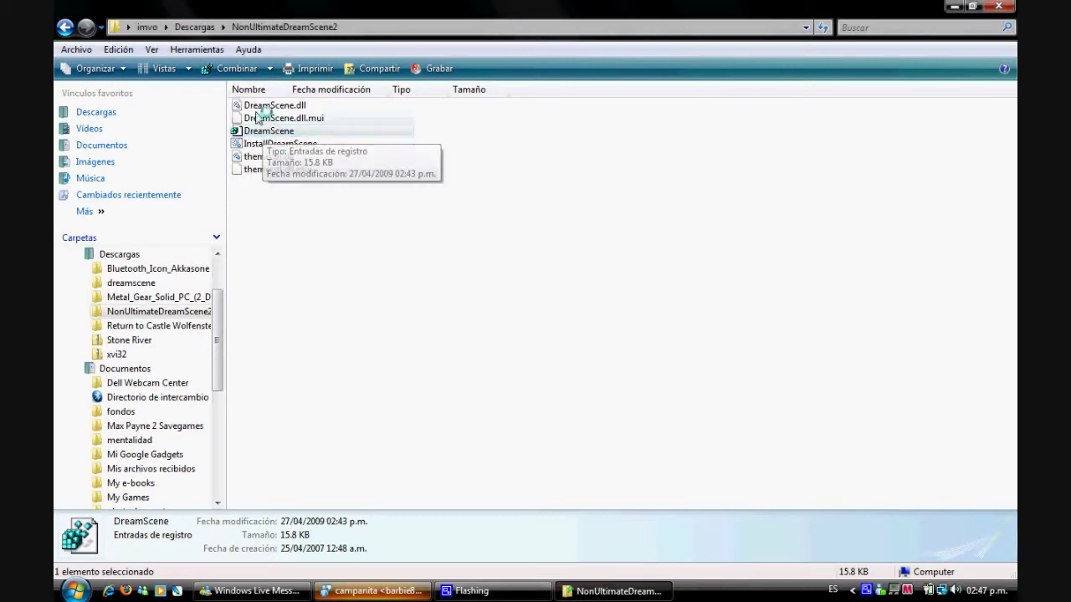
Close the NonUltimateDreamScene2 window and open the desktop background settings from the desktop's personalization options
{"action": "left_click", "coordinate": [1010, 6]}
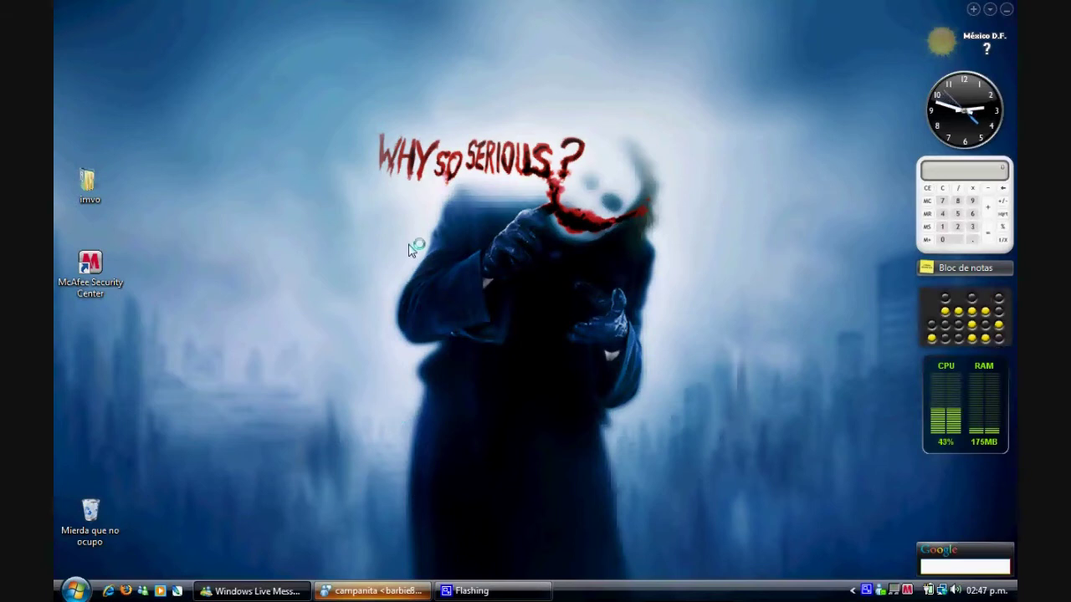
{"action": "right_click", "coordinate": [306, 205]}
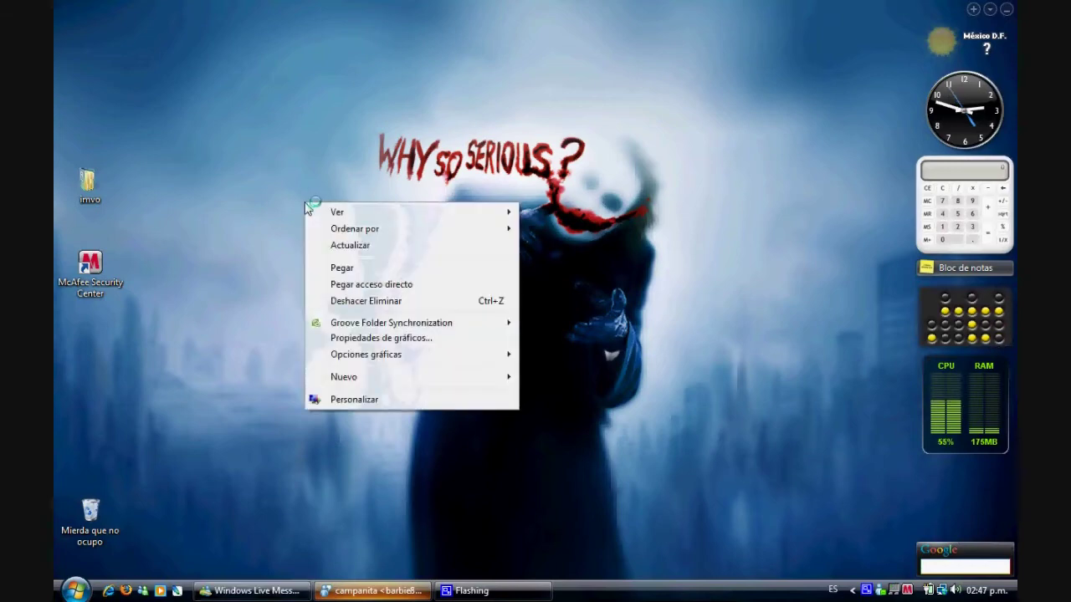
{"action": "left_click", "coordinate": [350, 401]}
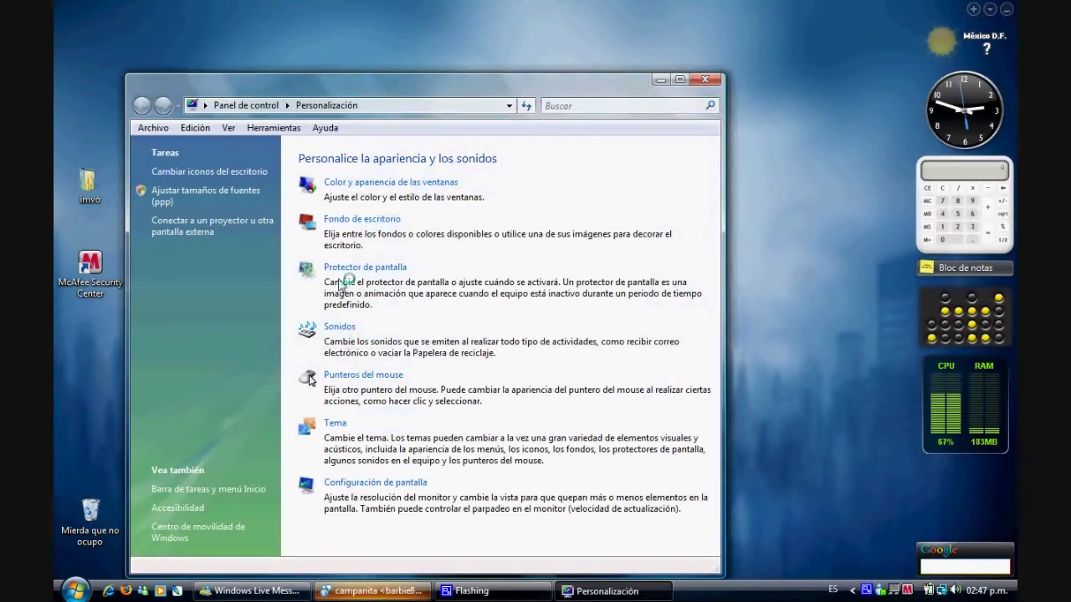
{"action": "left_click", "coordinate": [346, 221]}
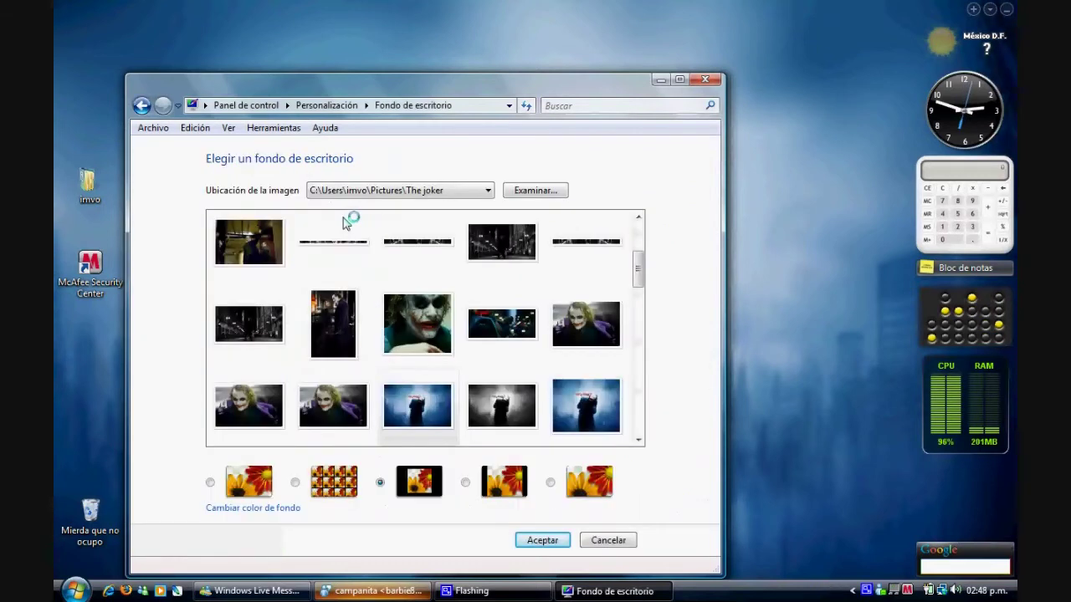
Apply the rocky river video from C:\Windows\web\Windows DreamScene as the desktop background and refresh the uncovered desktop
{"action": "left_click", "coordinate": [489, 192]}
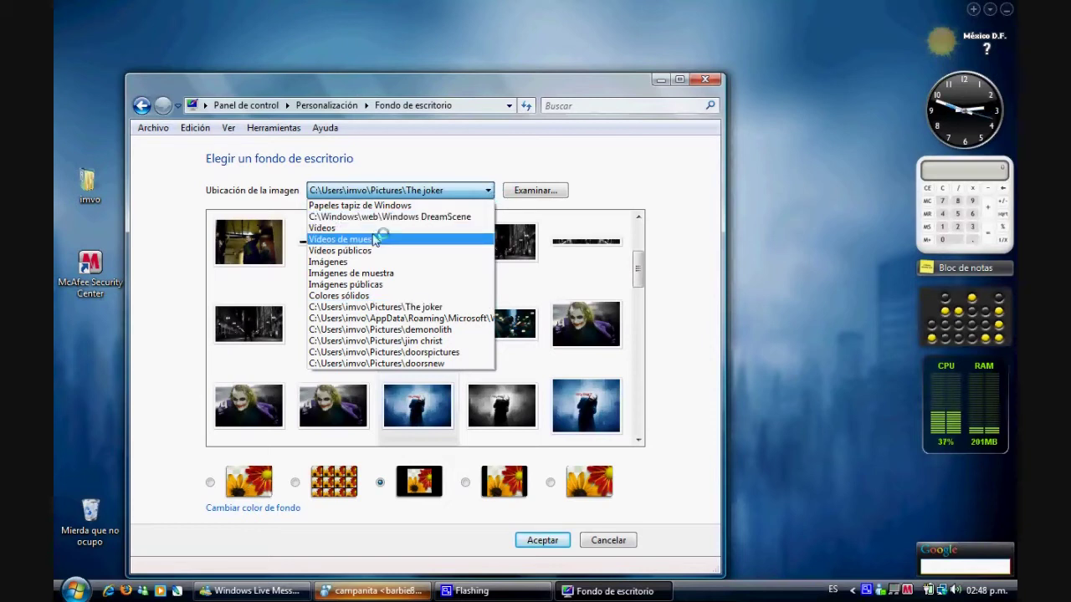
{"action": "left_click", "coordinate": [401, 217]}
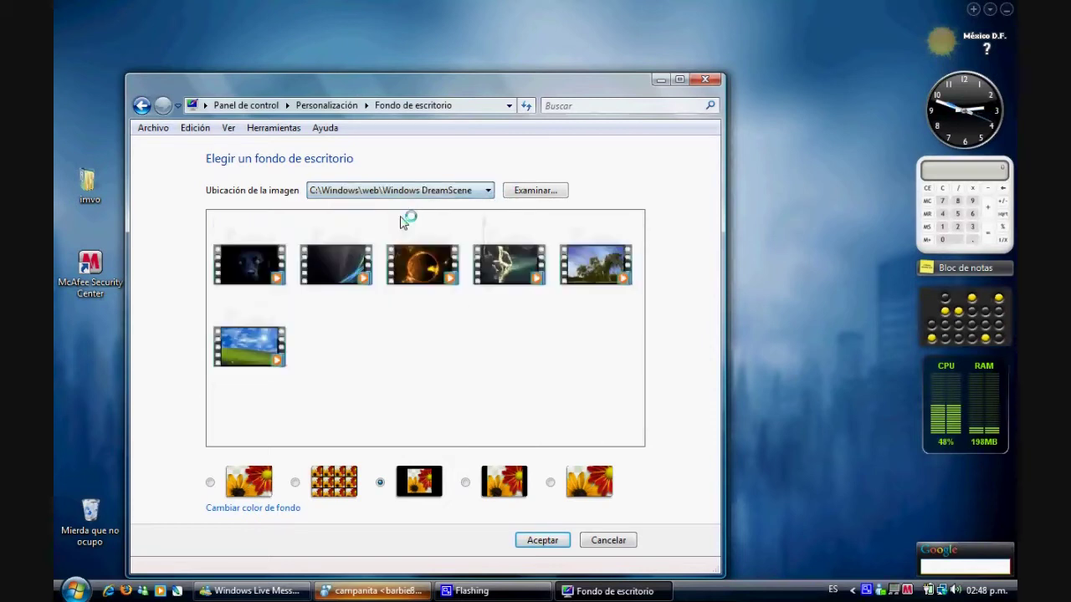
{"action": "left_click", "coordinate": [515, 260]}
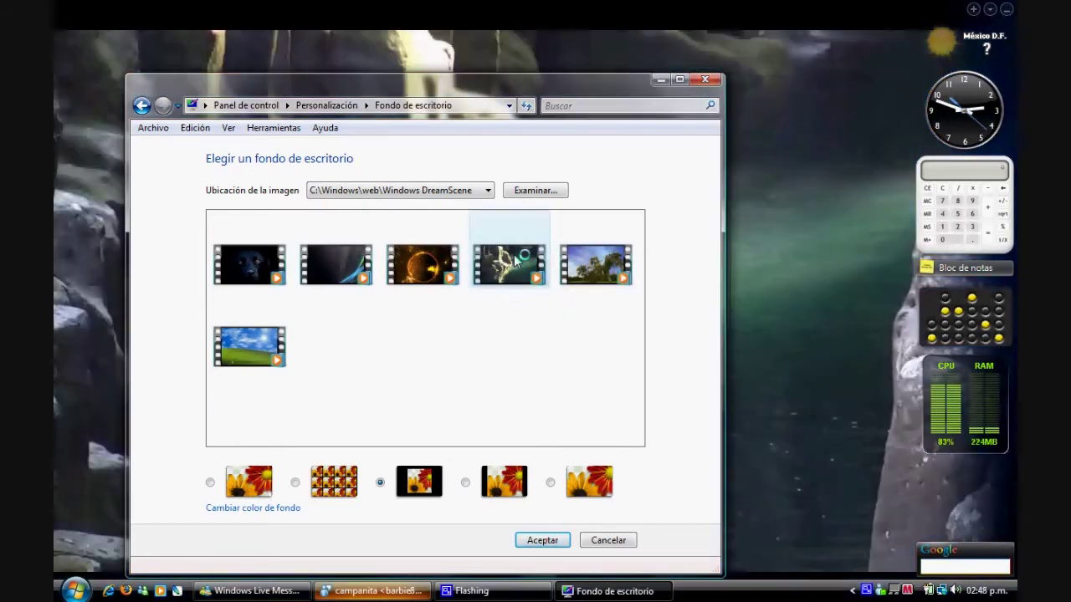
{"action": "left_click", "coordinate": [658, 81]}
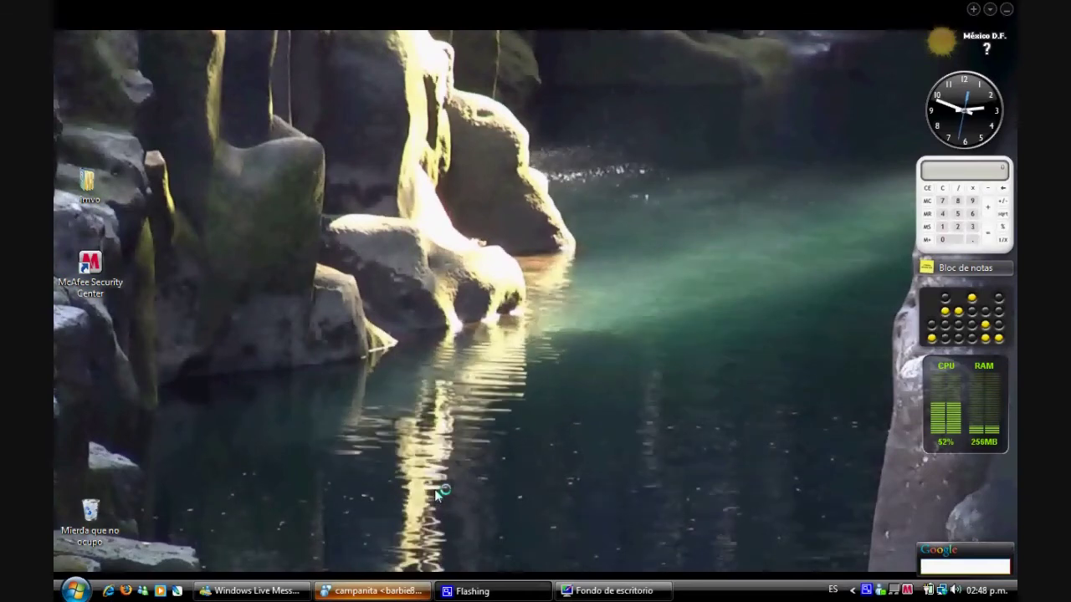
{"action": "right_click", "coordinate": [373, 238]}
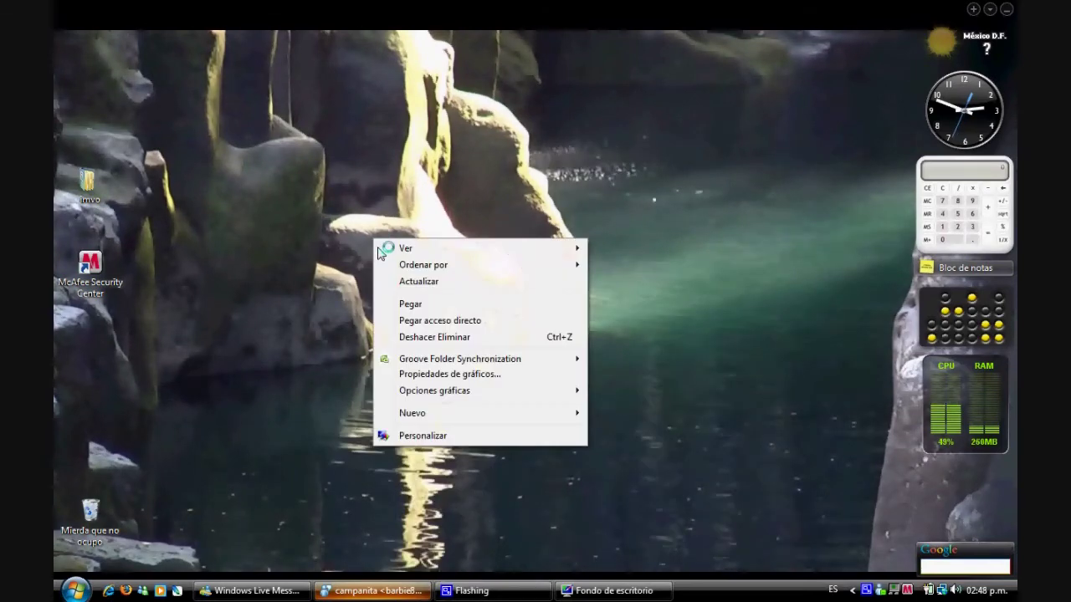
{"action": "left_click", "coordinate": [393, 282]}
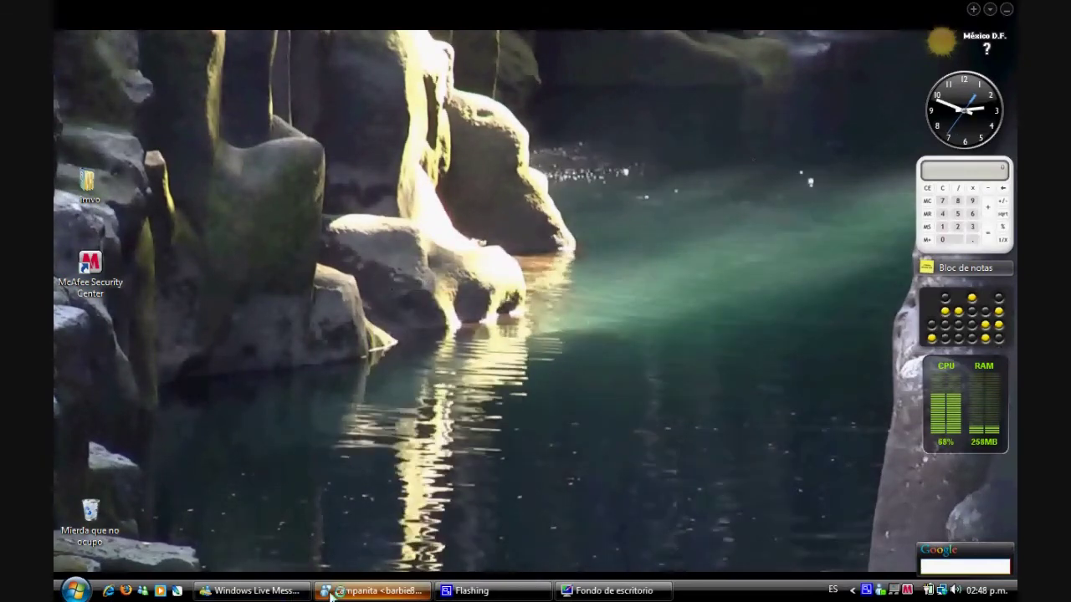
{"action": "mouse_move", "coordinate": [527, 4]}
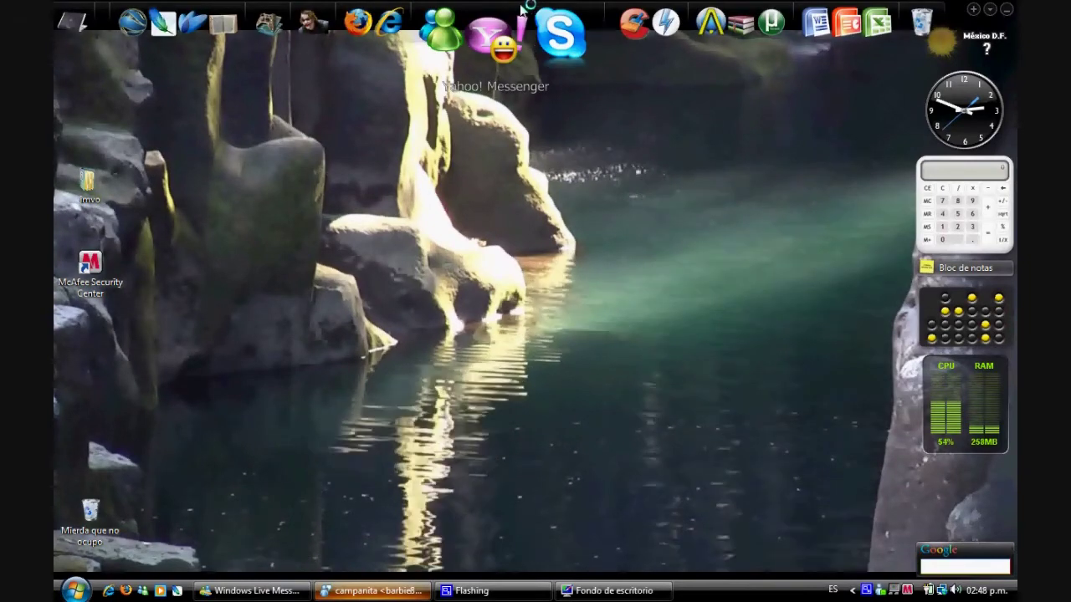
Switch to the waiting Windows Live Messenger conversation, send the reply "que?" and minimize the chat
{"action": "left_click", "coordinate": [373, 585]}
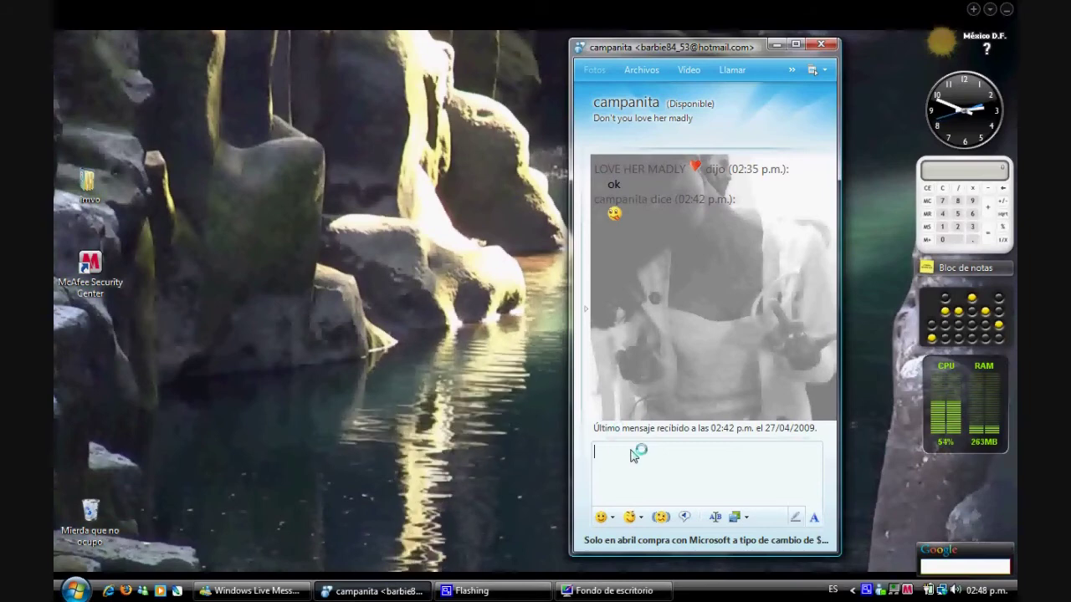
{"action": "type", "text": "que?"}
{"action": "key", "text": "Return"}
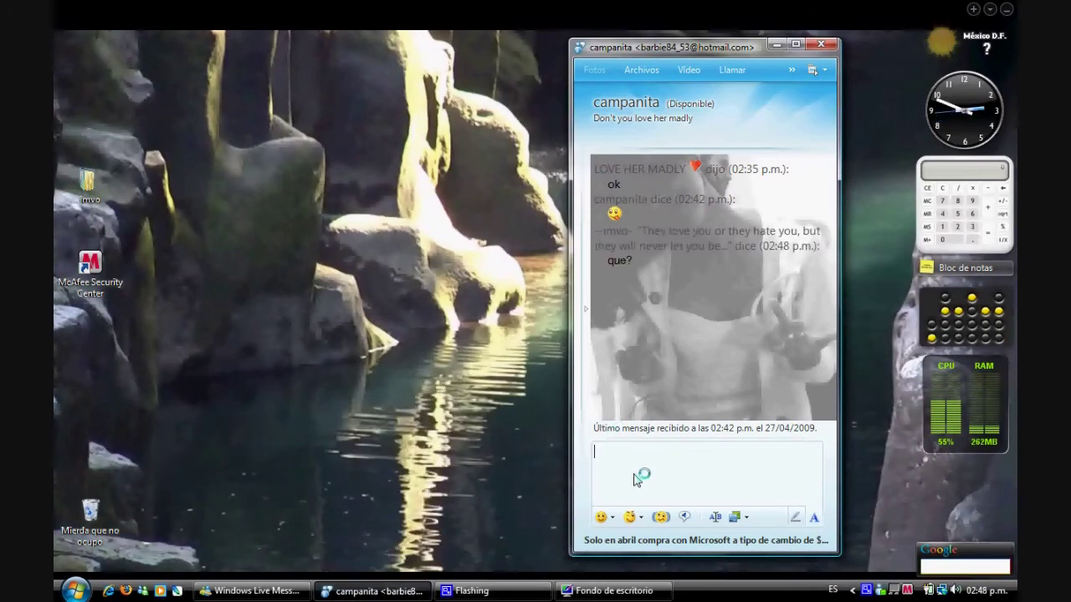
{"action": "left_click", "coordinate": [399, 592]}
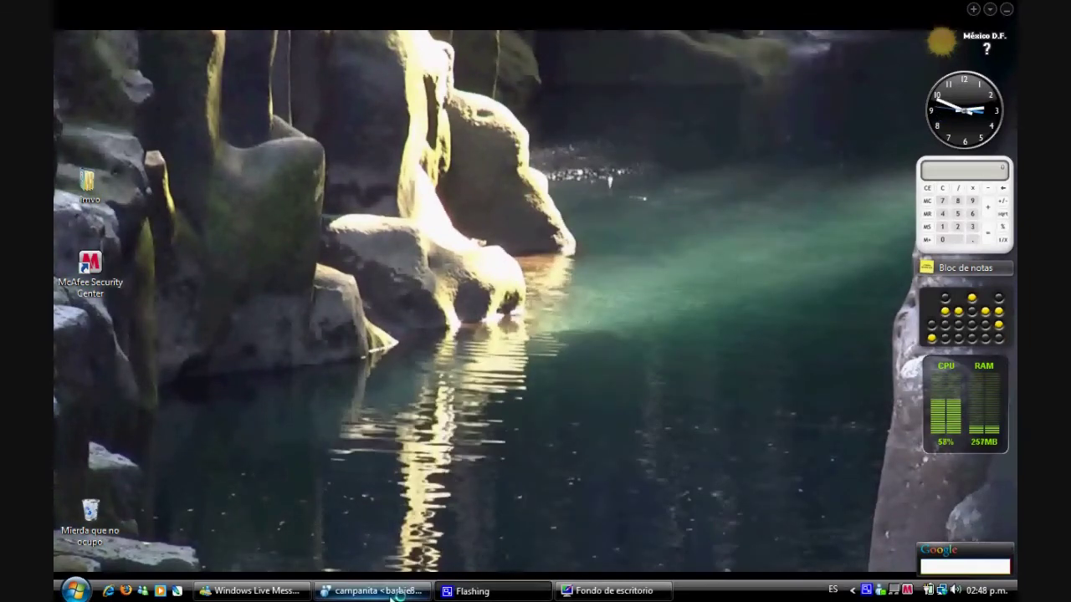
Change the desktop background to the fiery planet video and minimize the background settings to view it
{"action": "left_click", "coordinate": [592, 587]}
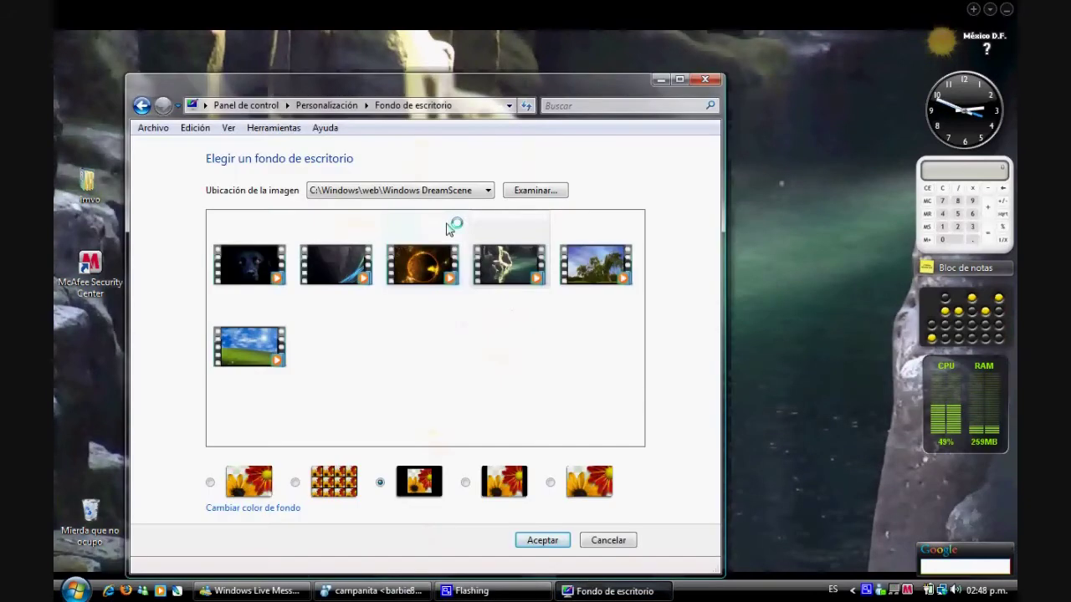
{"action": "left_click", "coordinate": [424, 269]}
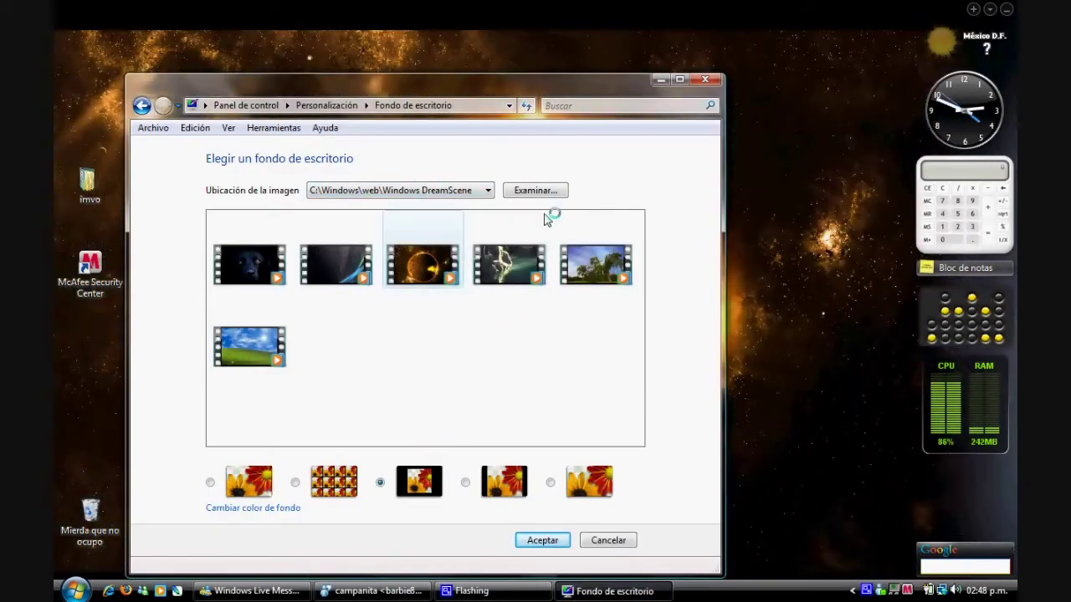
{"action": "left_click", "coordinate": [661, 79]}
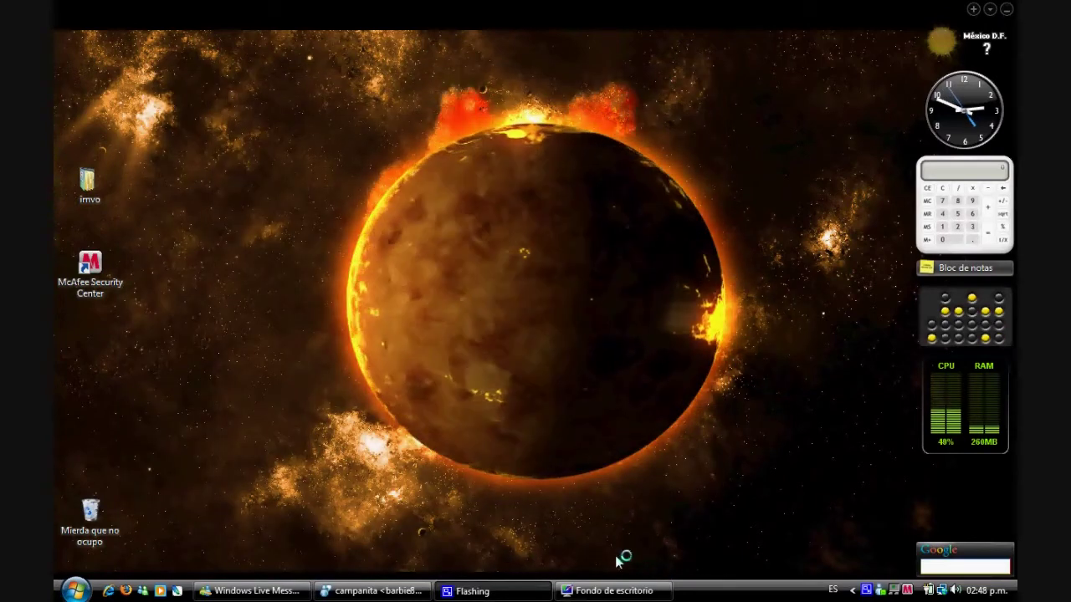
Set the tropical beach video from the Vídeos location as the desktop background and minimize the settings window
{"action": "left_click", "coordinate": [617, 591]}
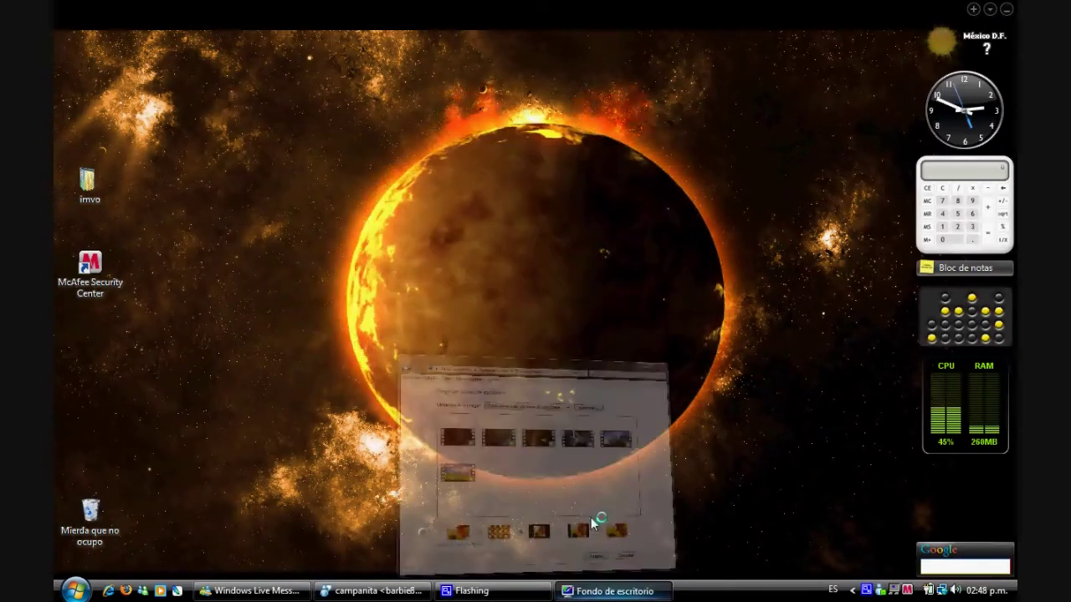
{"action": "left_click", "coordinate": [456, 195]}
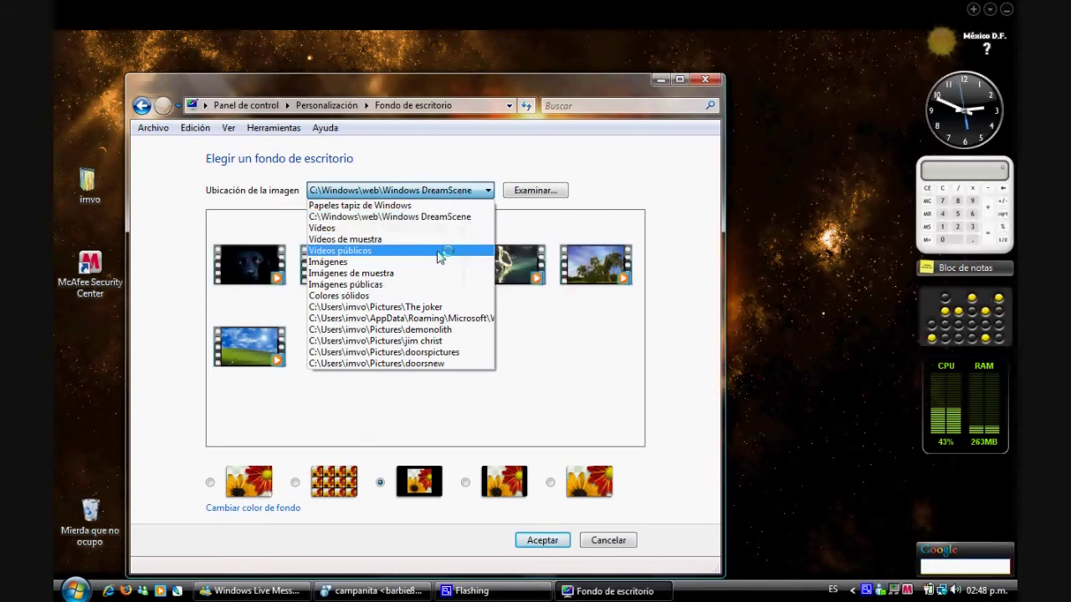
{"action": "left_click", "coordinate": [421, 229]}
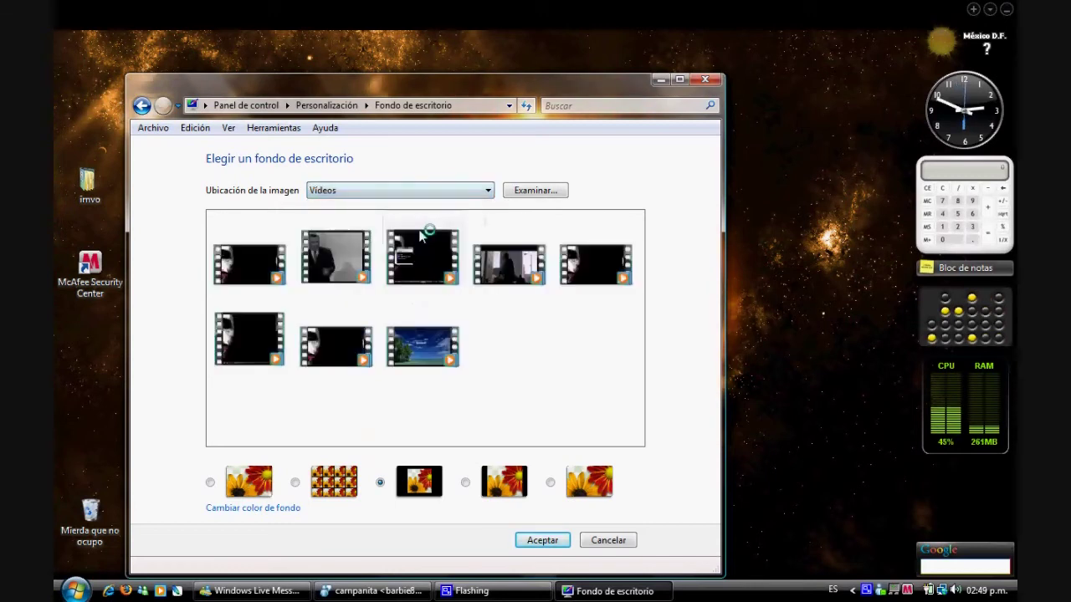
{"action": "left_click", "coordinate": [434, 354]}
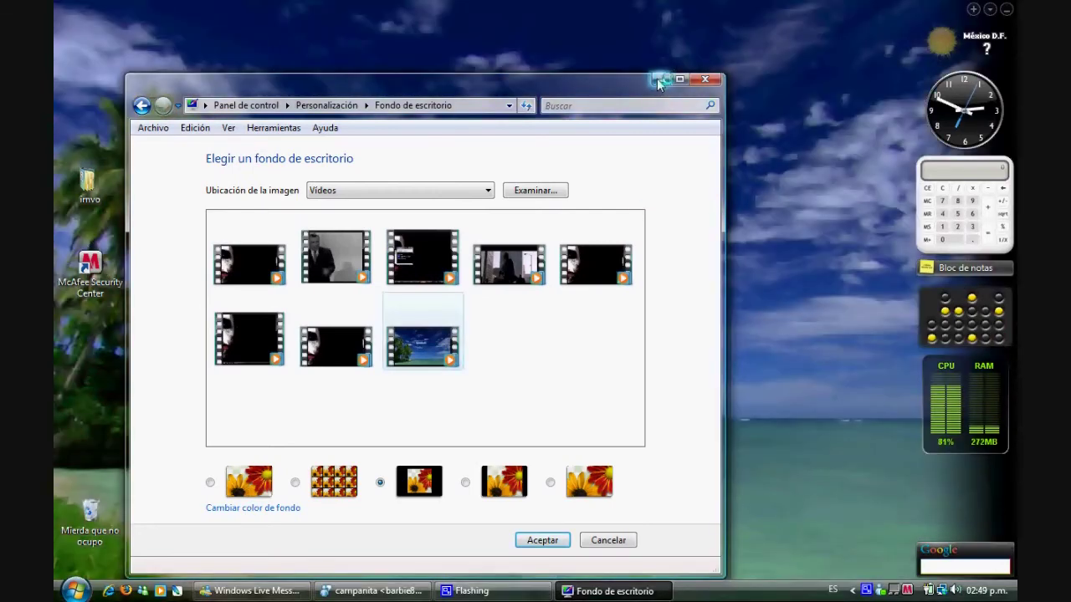
{"action": "left_click", "coordinate": [659, 80]}
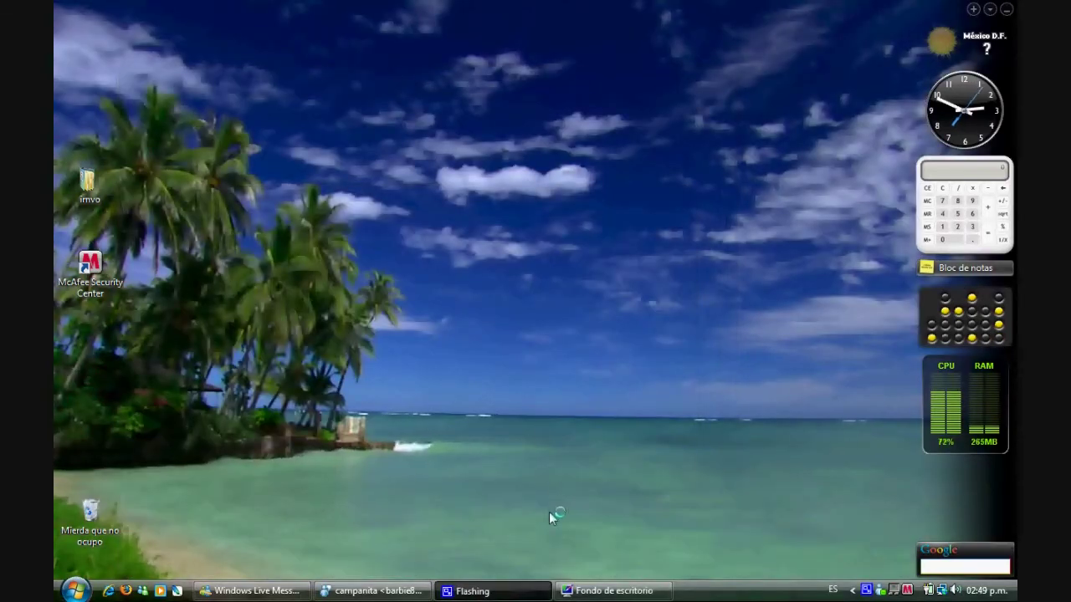
Set the Joker tribute video from the Vídeos location as the desktop background, minimize the settings and refresh the desktop
{"action": "mouse_move", "coordinate": [597, 590]}
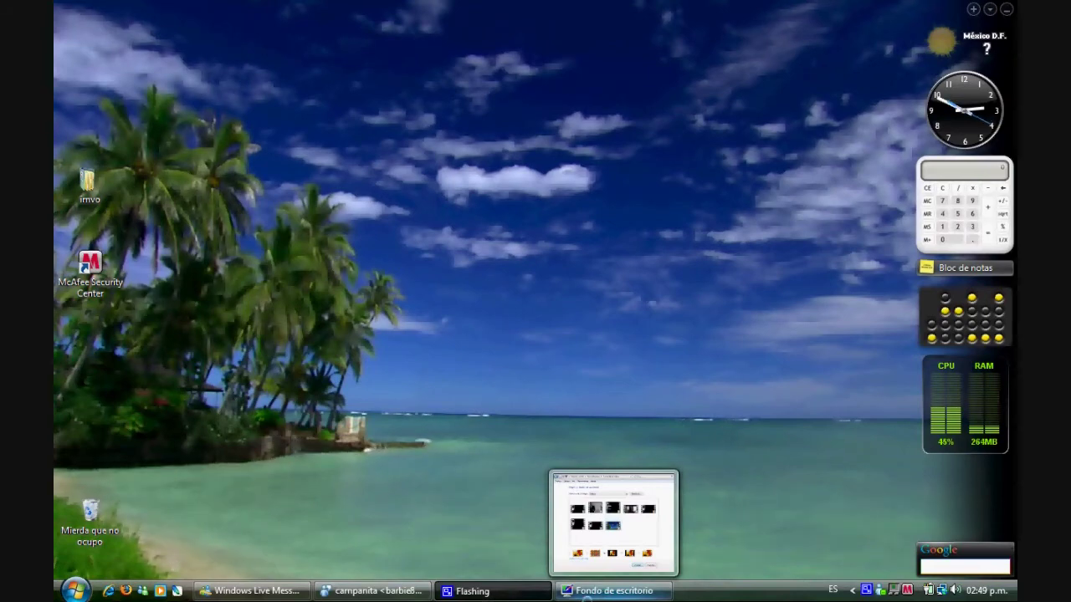
{"action": "left_click", "coordinate": [586, 591]}
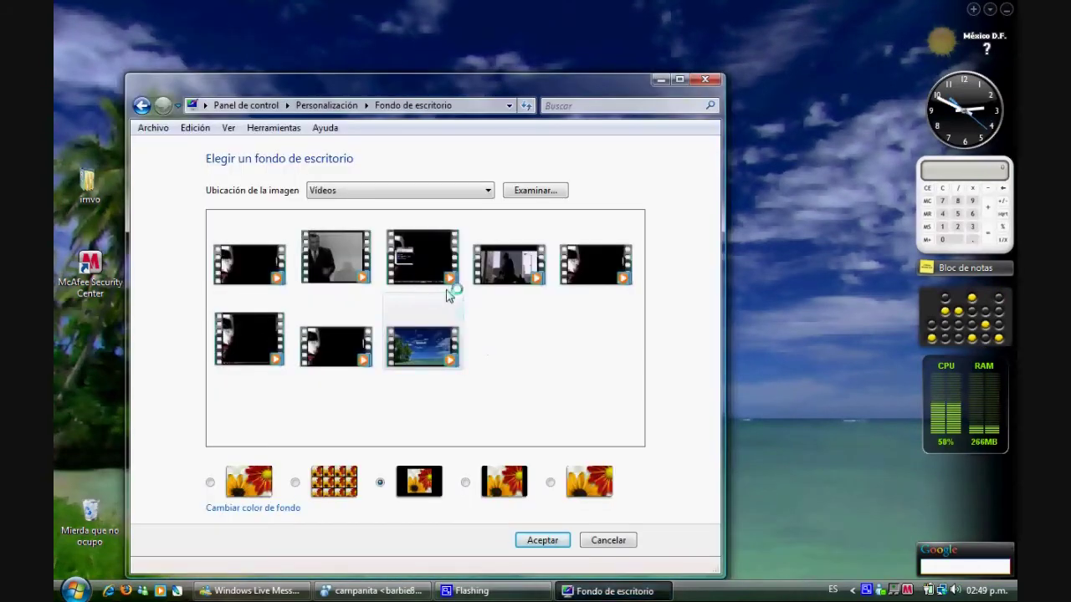
{"action": "left_click", "coordinate": [507, 268]}
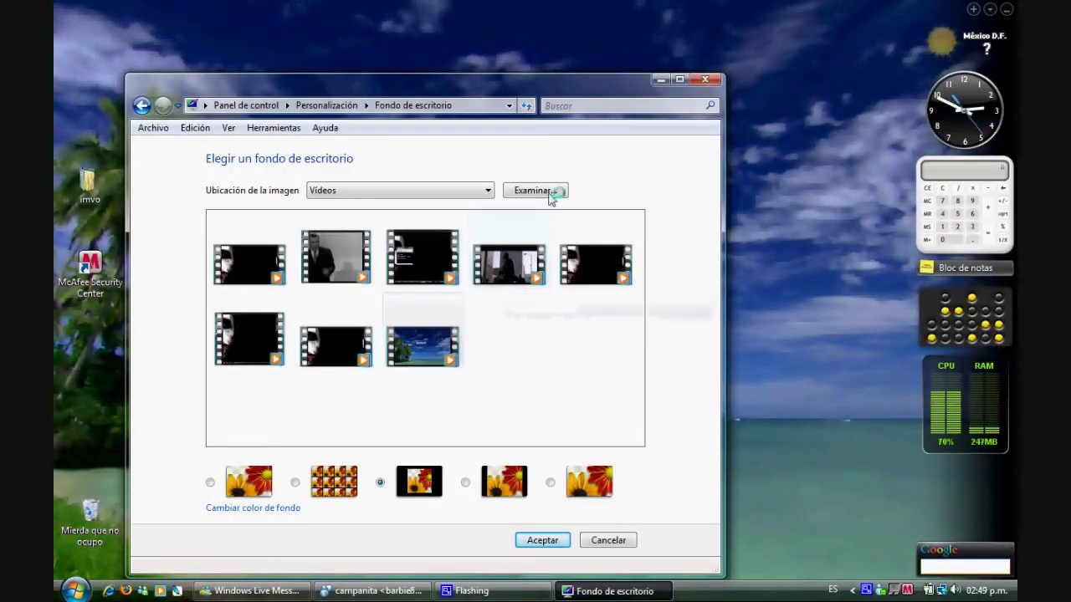
{"action": "left_click", "coordinate": [660, 80]}
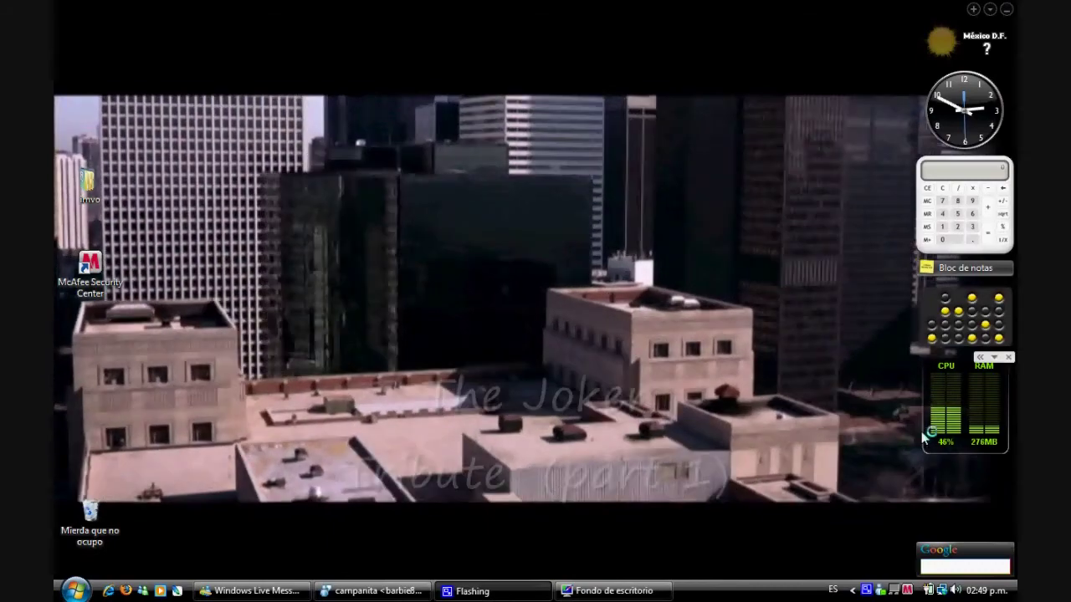
{"action": "mouse_move", "coordinate": [973, 450]}
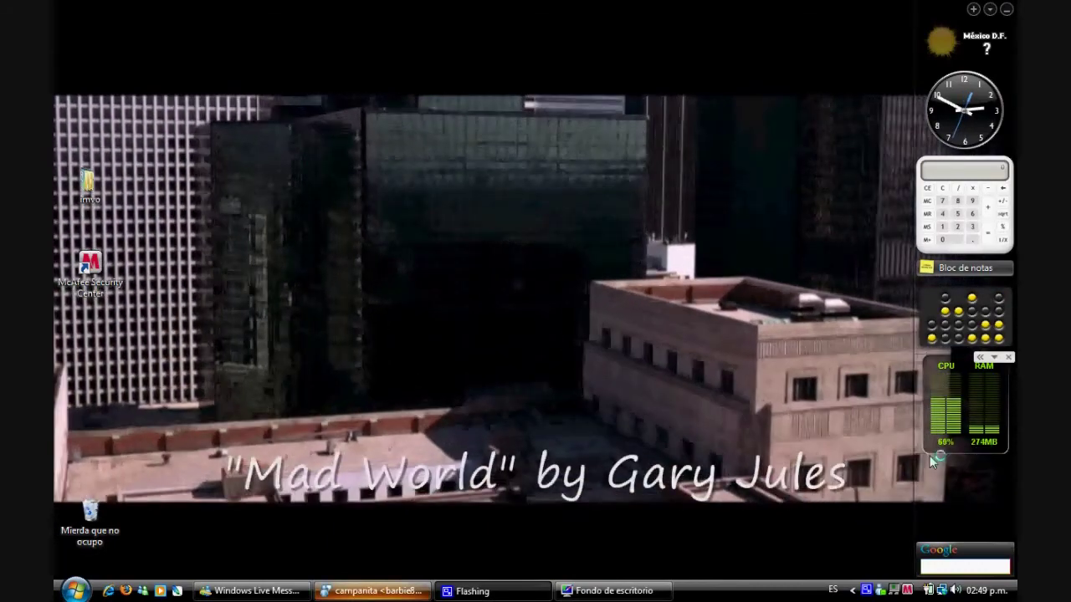
{"action": "right_click", "coordinate": [390, 186]}
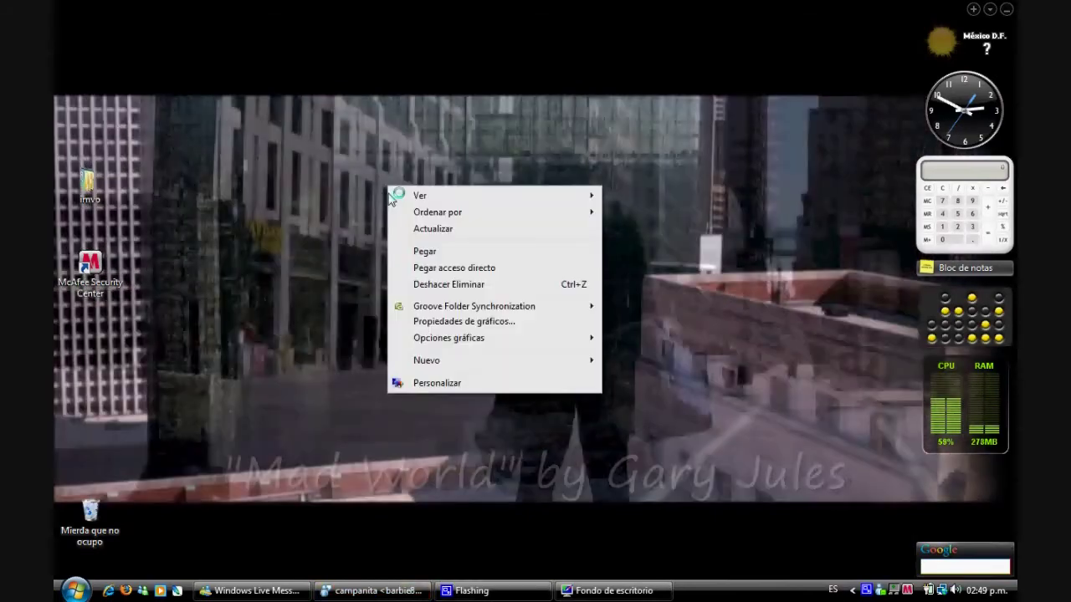
{"action": "left_click", "coordinate": [404, 230]}
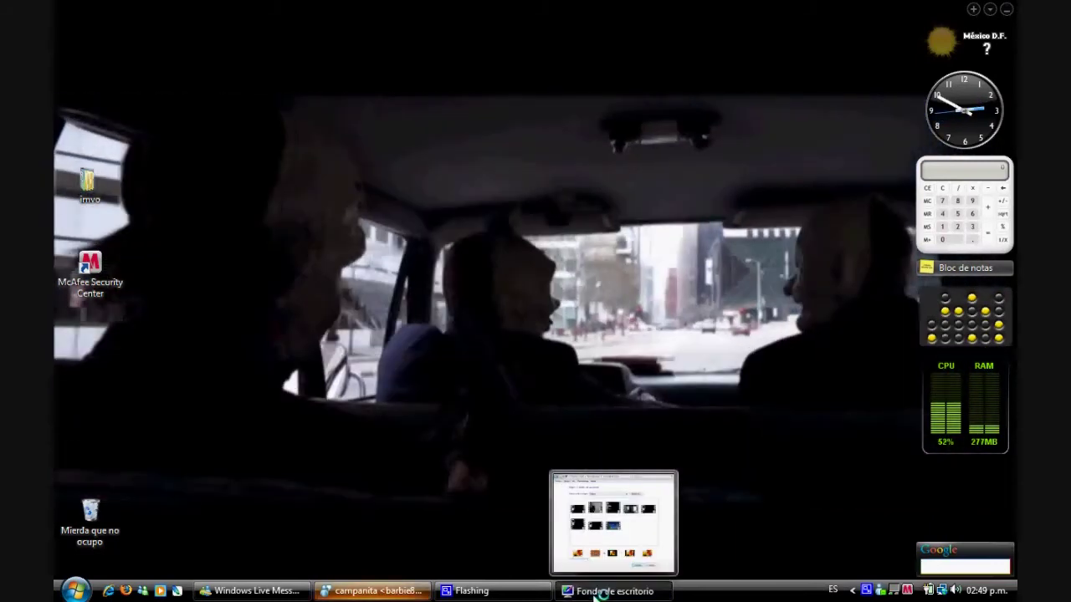
Set the black-and-white video of the man in a suit as the desktop background and refresh the uncovered desktop
{"action": "left_click", "coordinate": [603, 591]}
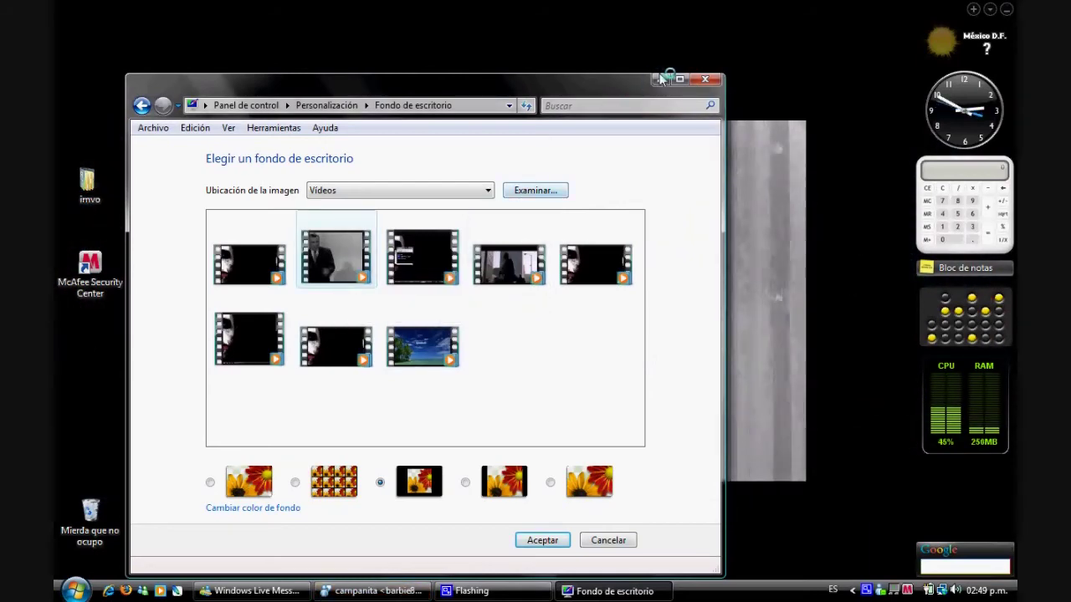
{"action": "key", "text": "super+d"}
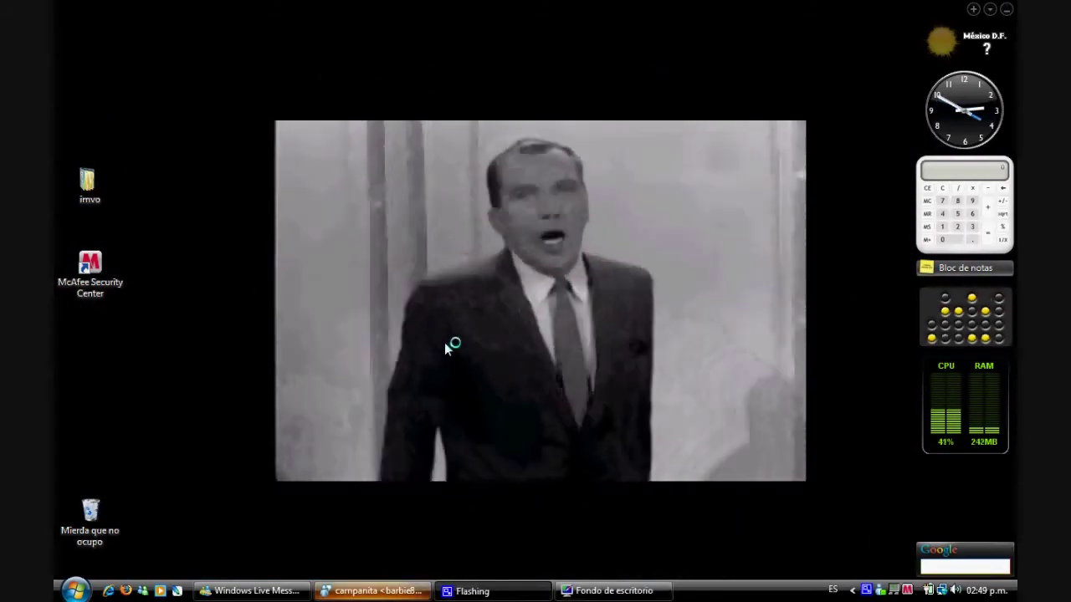
{"action": "right_click", "coordinate": [240, 267]}
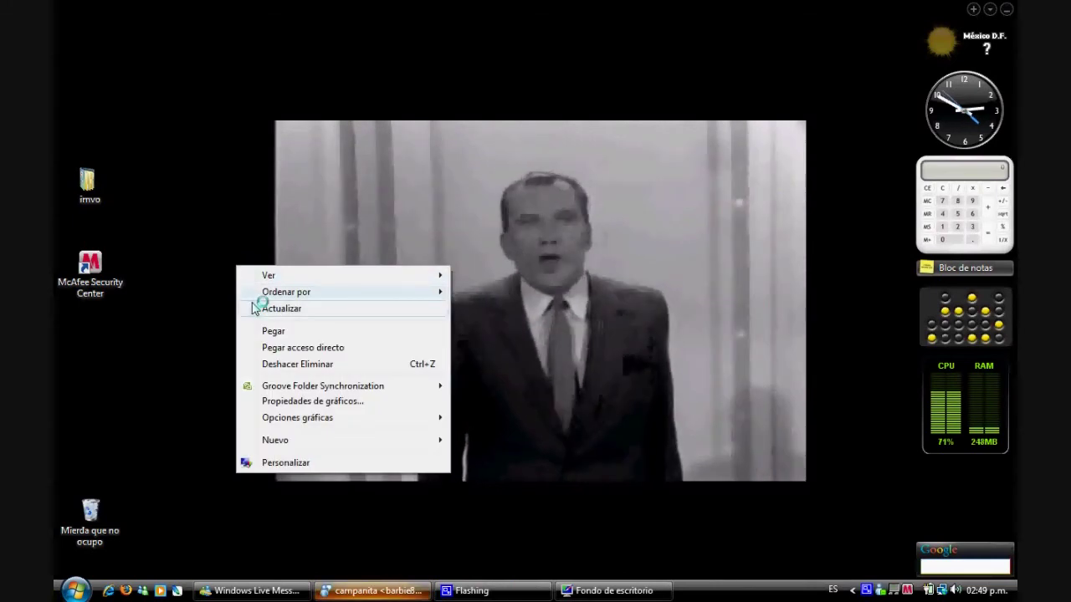
{"action": "left_click", "coordinate": [255, 308]}
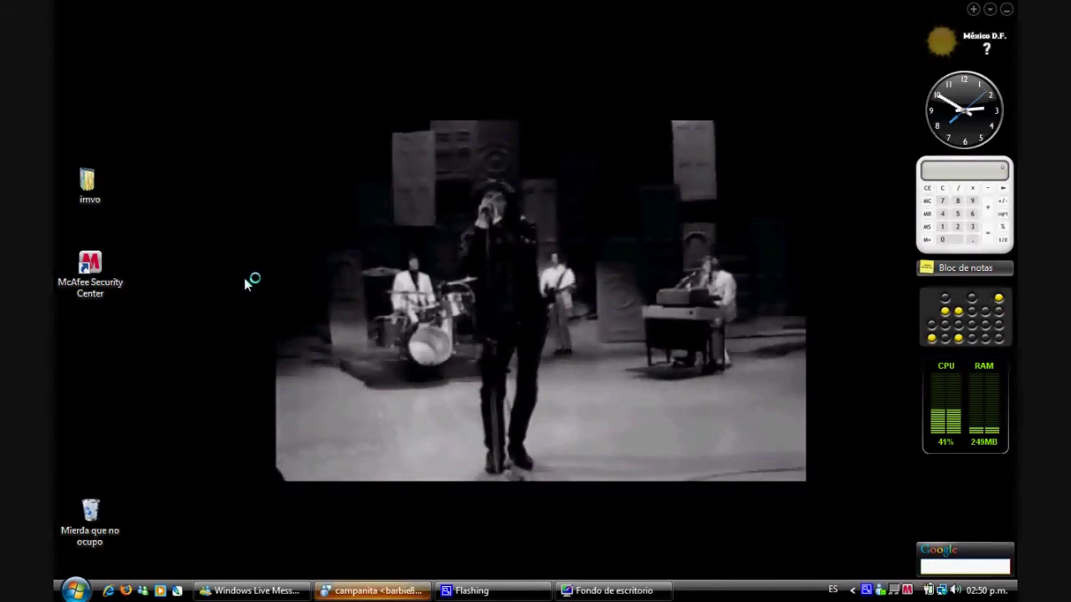
{"action": "right_click", "coordinate": [367, 229]}
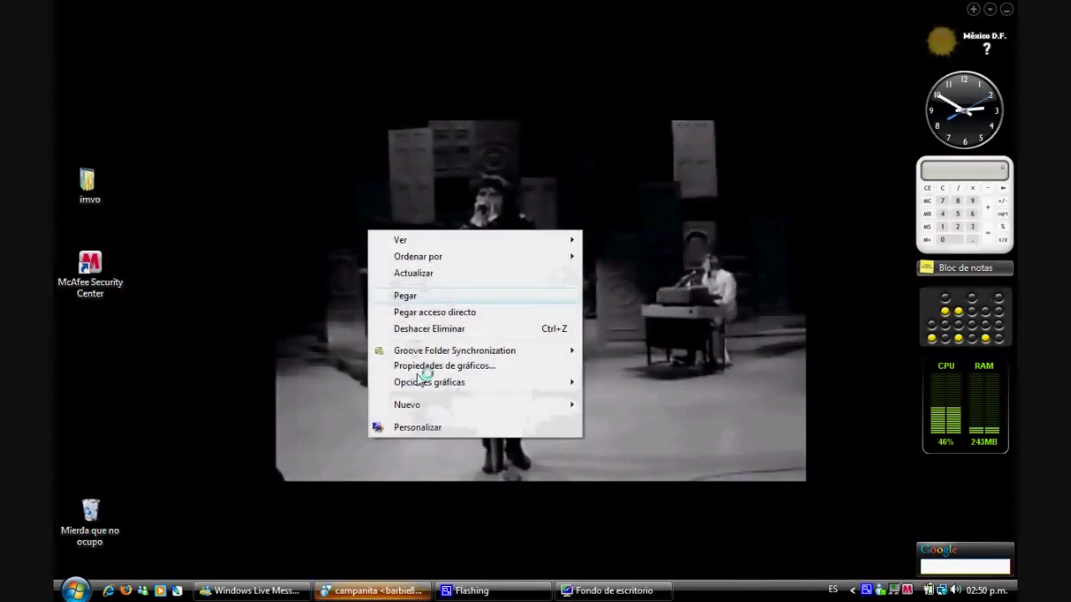
{"action": "left_click", "coordinate": [418, 432]}
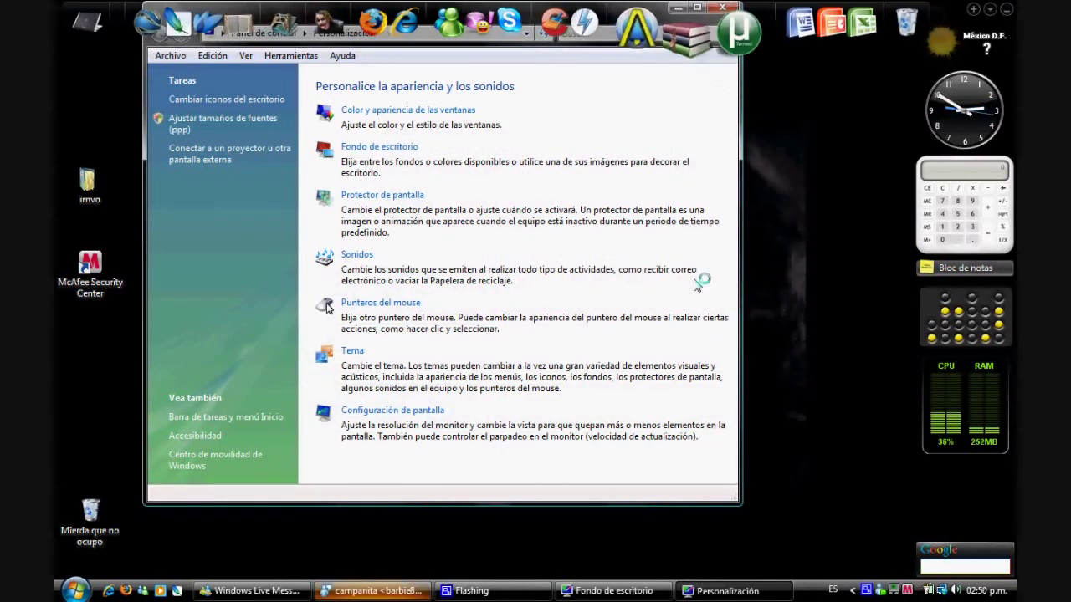
{"action": "left_click", "coordinate": [717, 10]}
Apply the blue "Why so serious?" picture from The joker pictures folder as the desktop background and close the Personalización window
{"action": "left_click", "coordinate": [608, 590]}
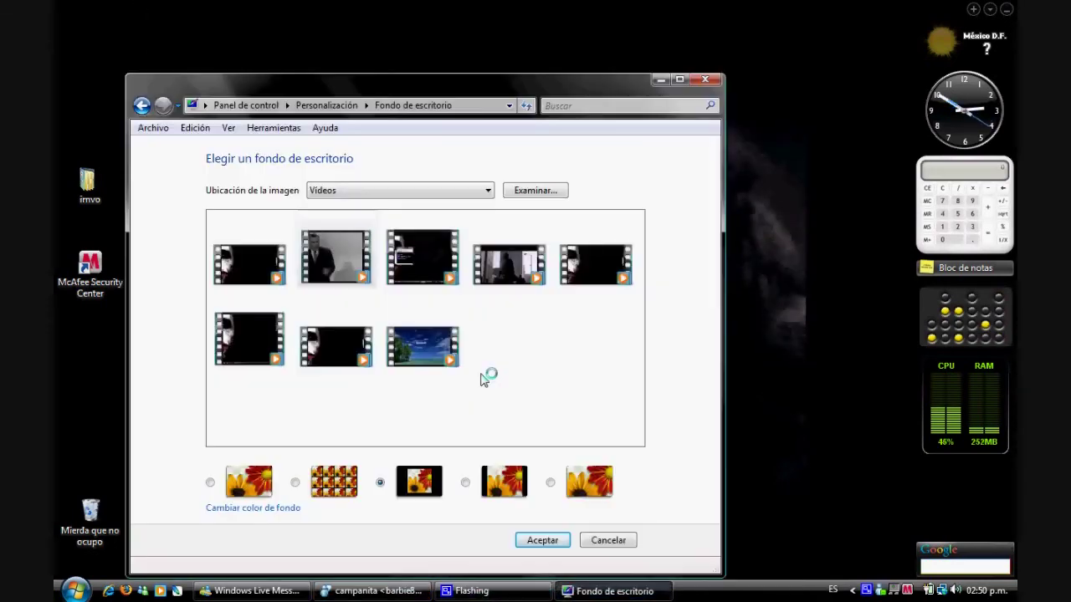
{"action": "left_click", "coordinate": [408, 191]}
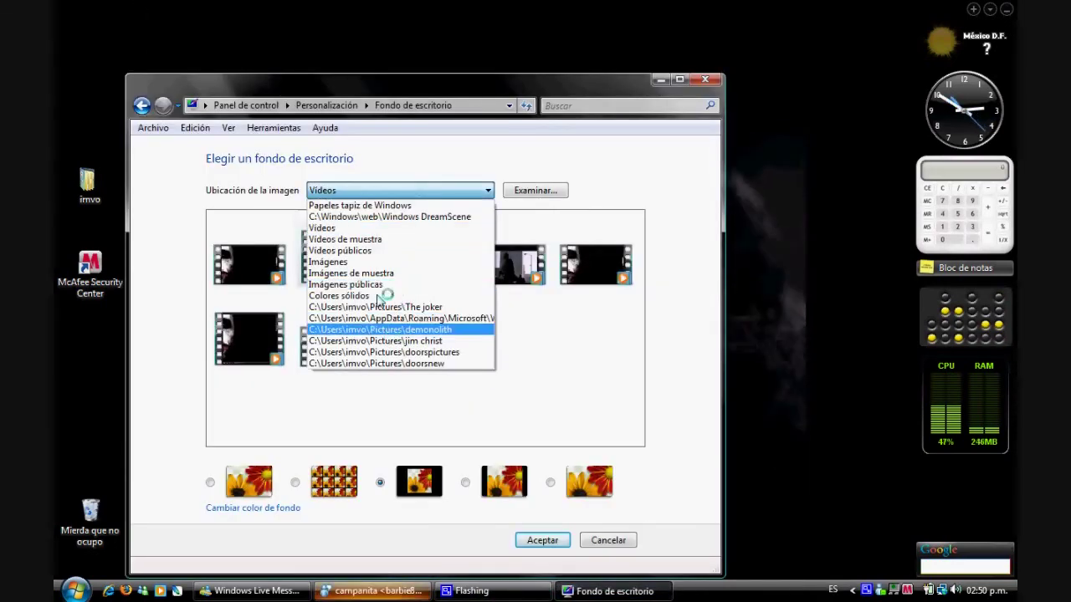
{"action": "left_click", "coordinate": [389, 307]}
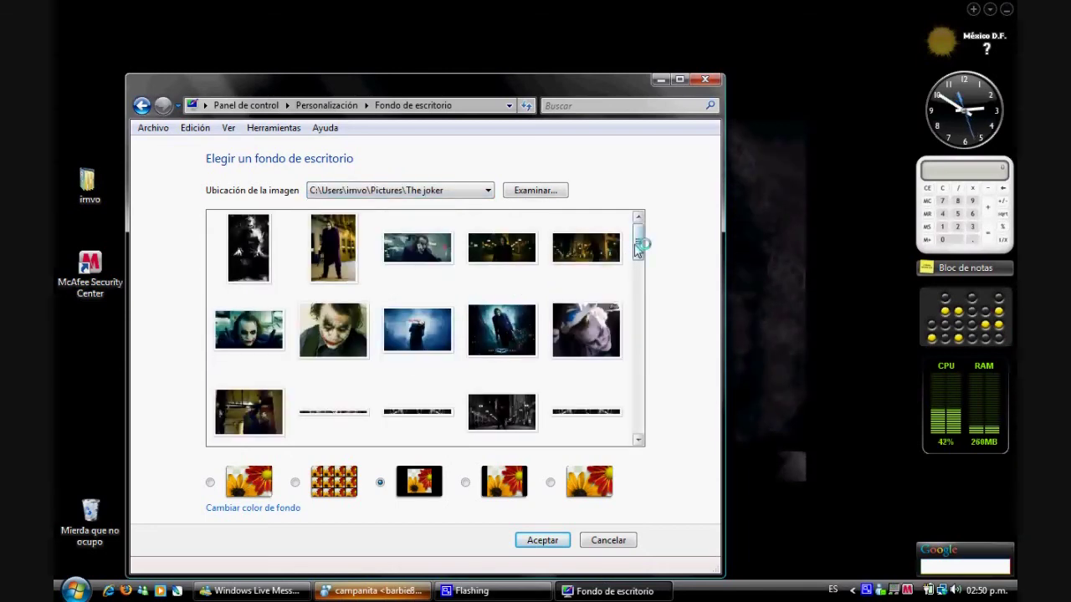
{"action": "left_click_drag", "start_coordinate": [639, 247], "coordinate": [650, 299]}
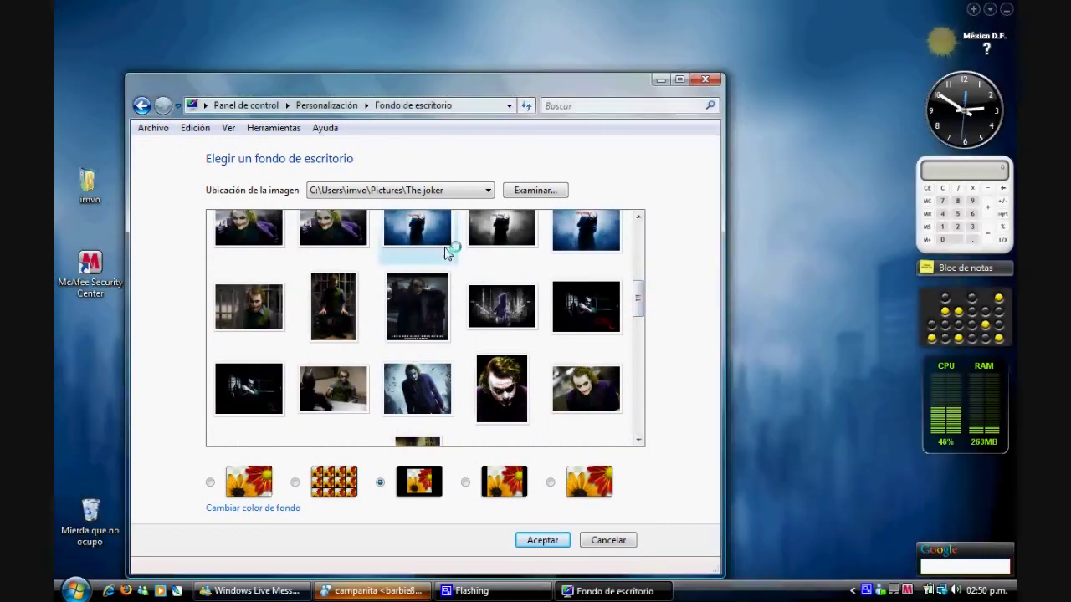
{"action": "scroll", "coordinate": [446, 253], "scroll_direction": "up", "scroll_amount": 1}
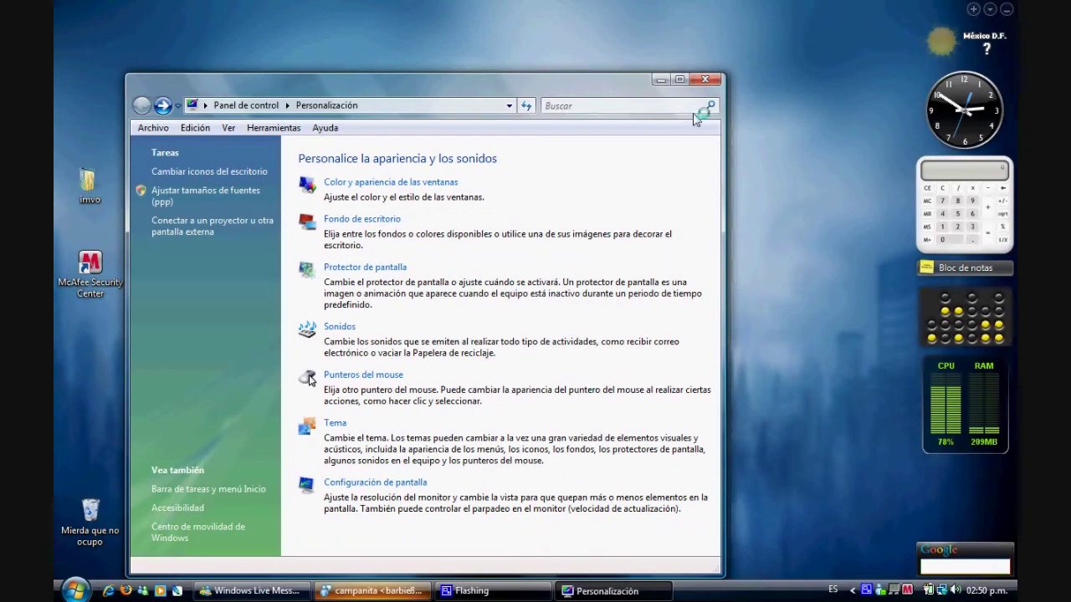
{"action": "left_click", "coordinate": [707, 81]}
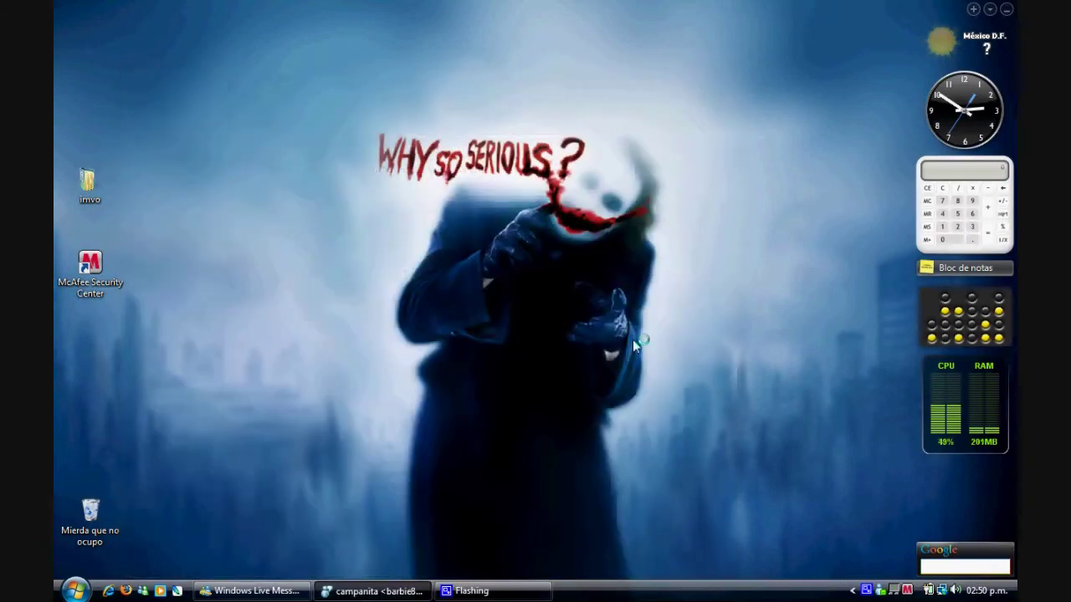